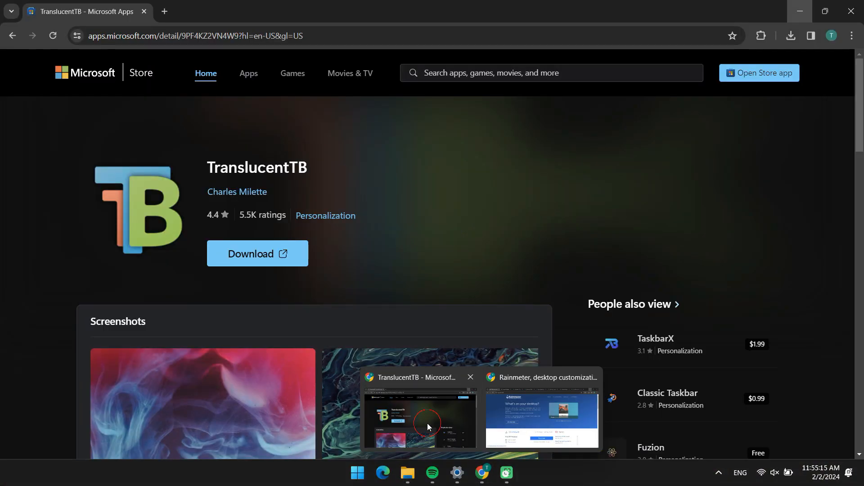
# Step: Install TranslucentTB through the Microsoft Store from its web page and close the store window
pyautogui.click(428, 423)
pyautogui.click(226, 258)
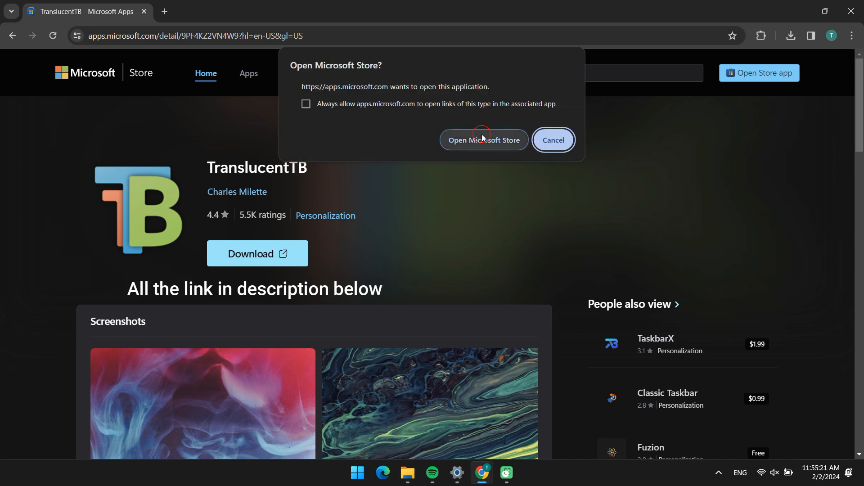
pyautogui.click(482, 139)
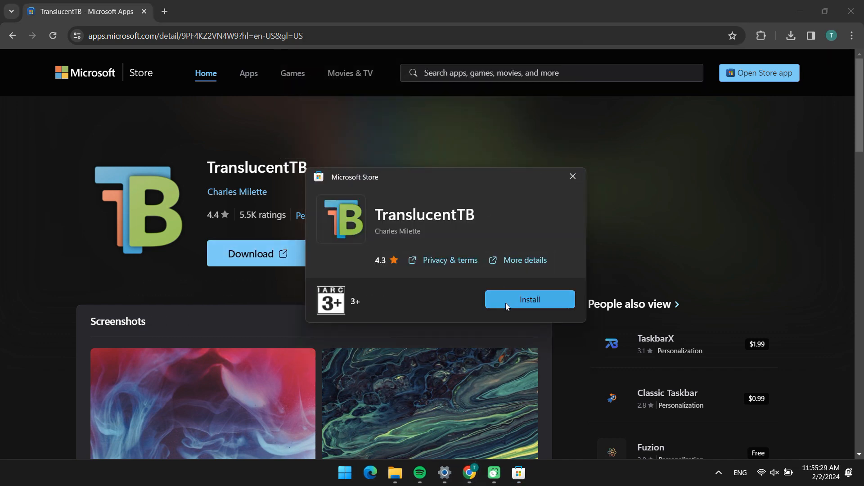
pyautogui.click(506, 304)
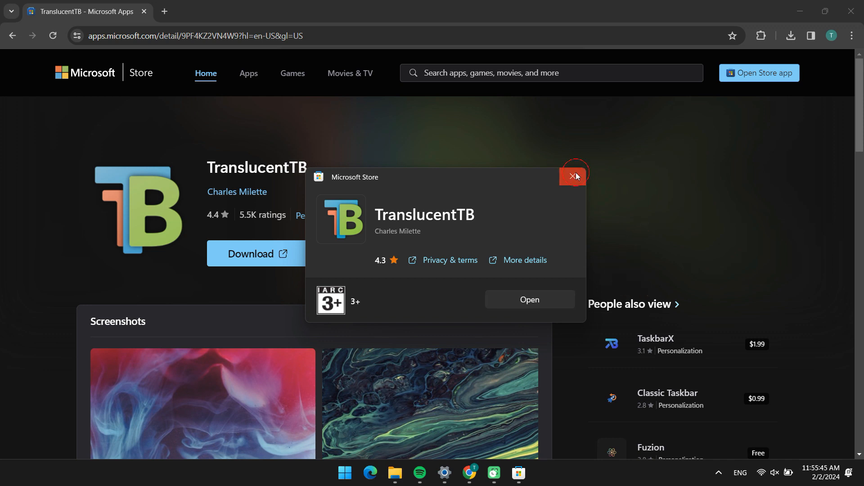
pyautogui.click(573, 176)
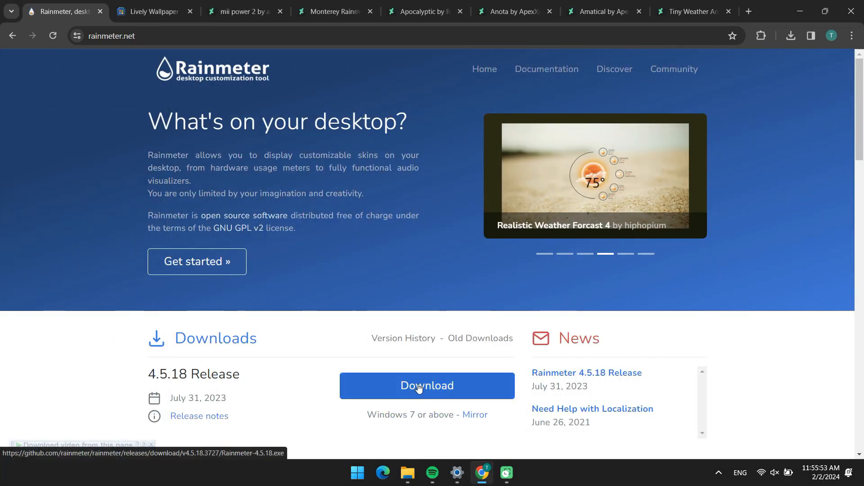
# Step: Download the Rainmeter 4.5.18 installer from rainmeter.net
pyautogui.click(428, 386)
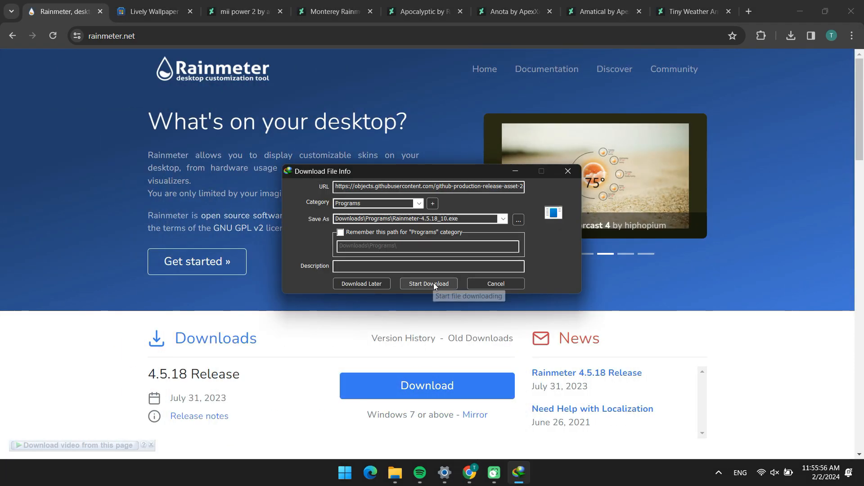
pyautogui.click(433, 282)
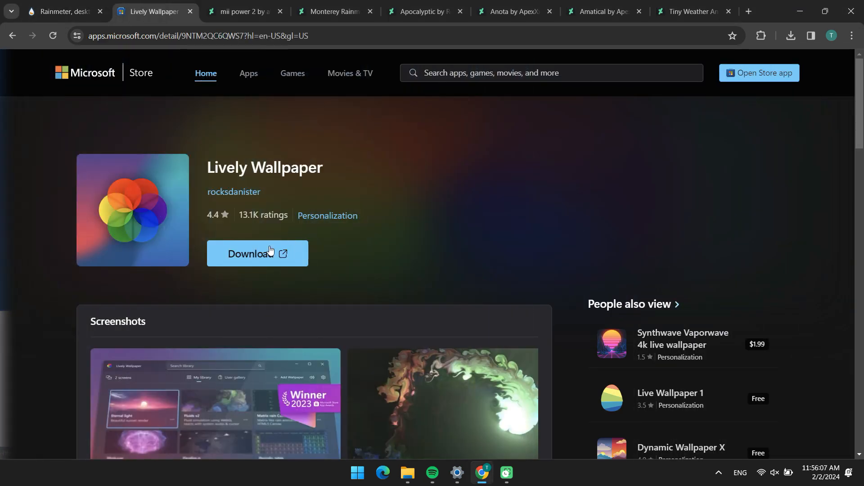
# Step: Install Lively Wallpaper through the Microsoft Store from its web page and close the store window
pyautogui.click(255, 258)
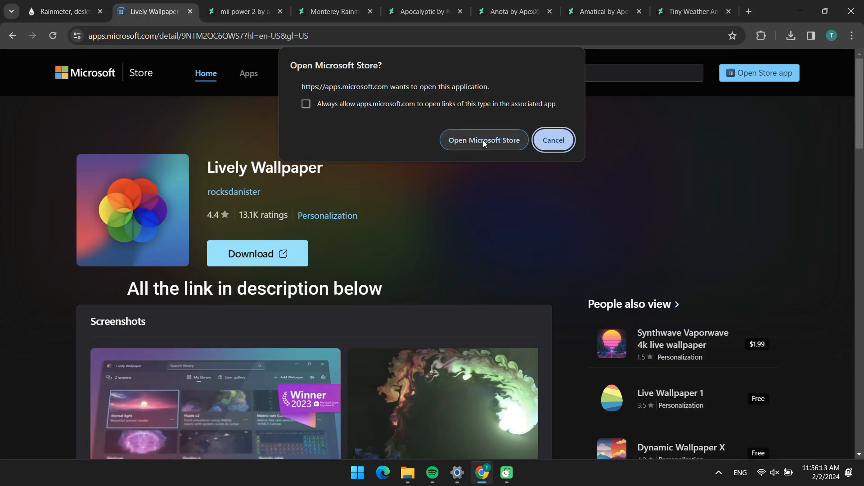
pyautogui.click(483, 140)
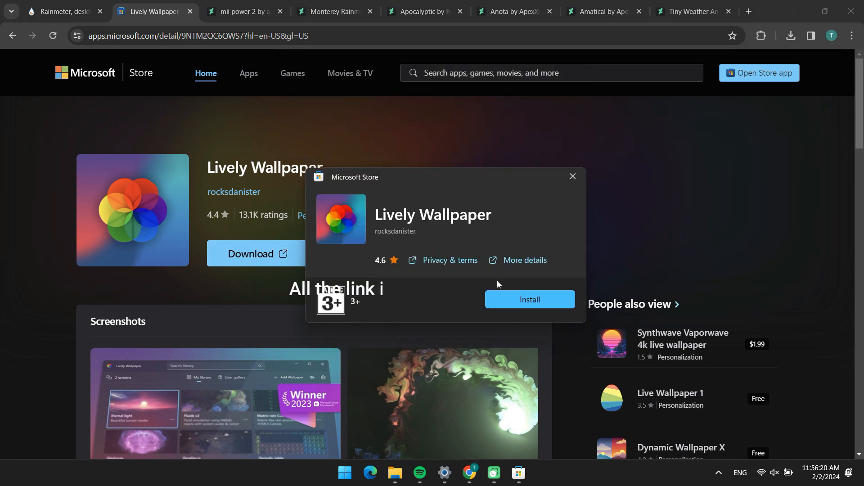
pyautogui.click(509, 296)
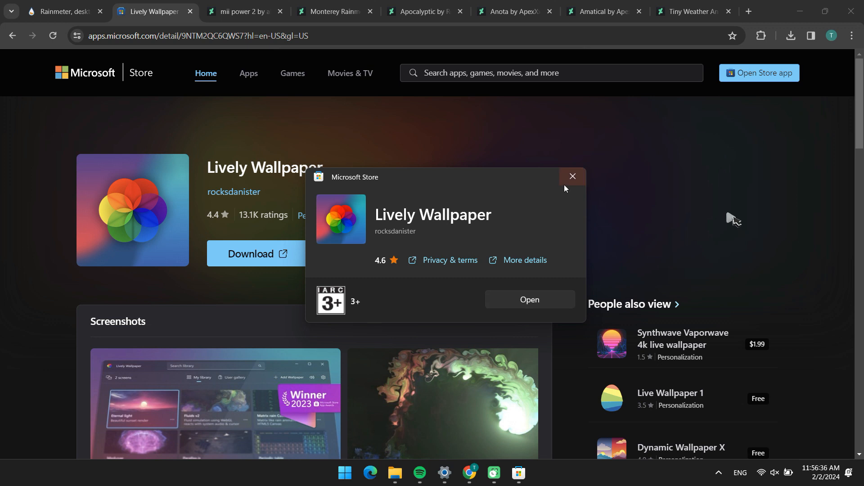
pyautogui.click(572, 177)
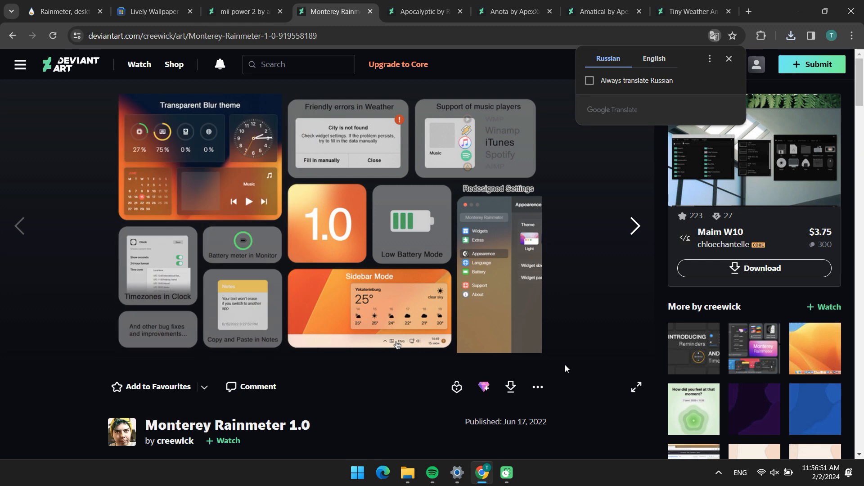
# Step: Download the Monterey Rainmeter 1.0, Apocalyptic, Amatical and Tiny Weather Animated skins, and view the 1920x1080 snow-capped mountain wallpaper page
pyautogui.click(511, 388)
pyautogui.click(512, 390)
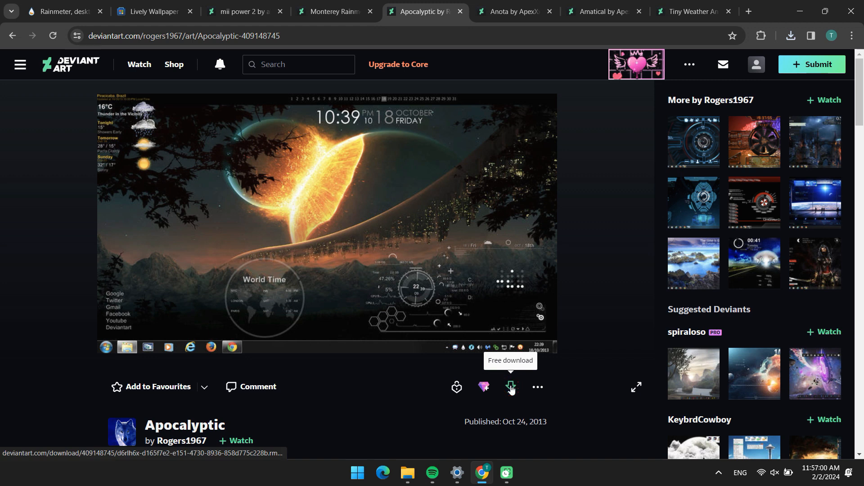
pyautogui.click(511, 389)
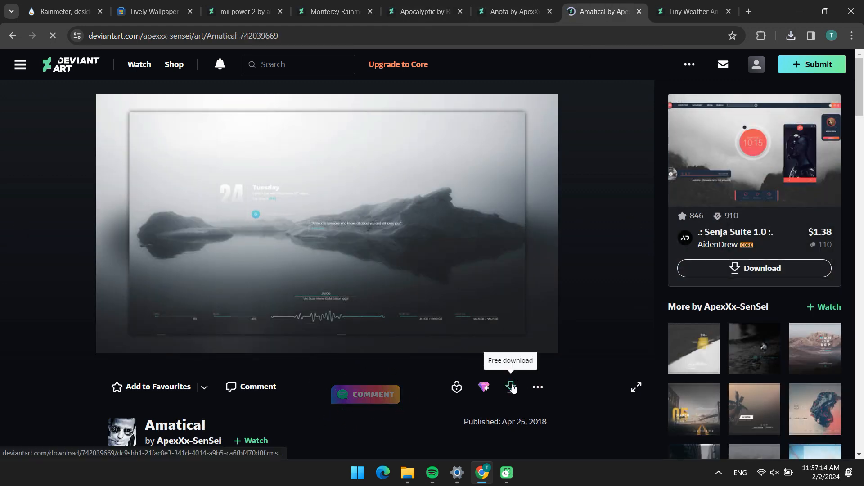
pyautogui.click(511, 387)
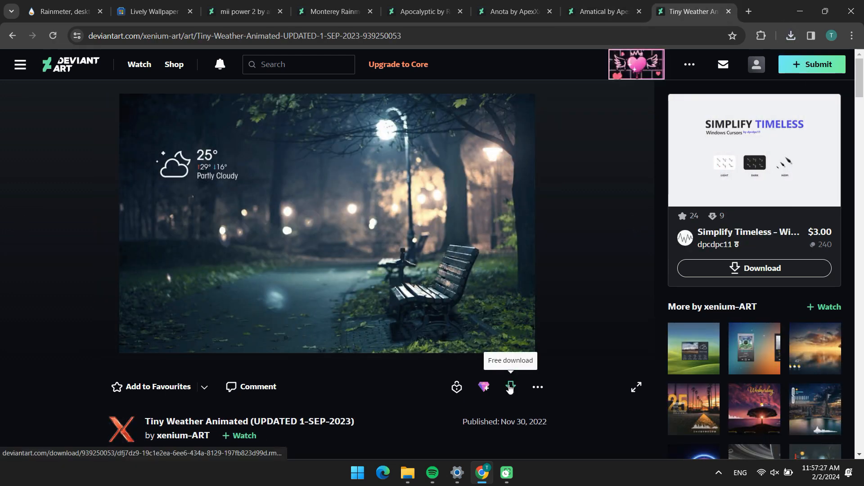
pyautogui.click(510, 388)
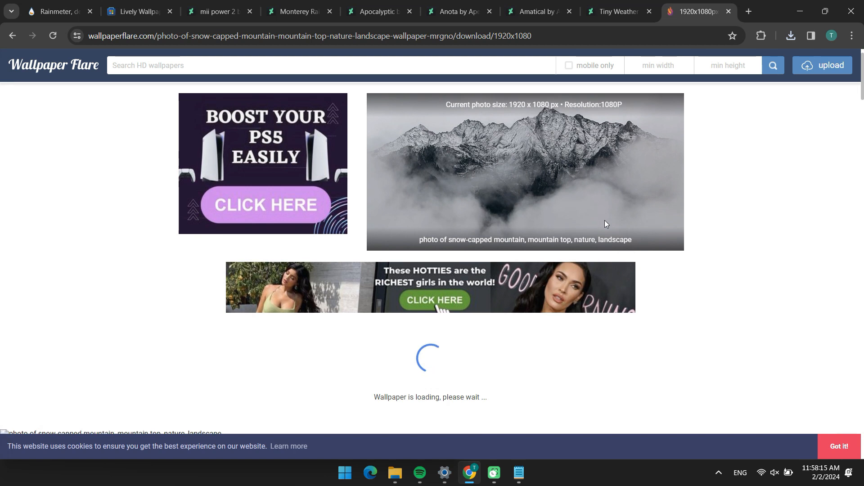
pyautogui.scroll(-3, 604, 220)
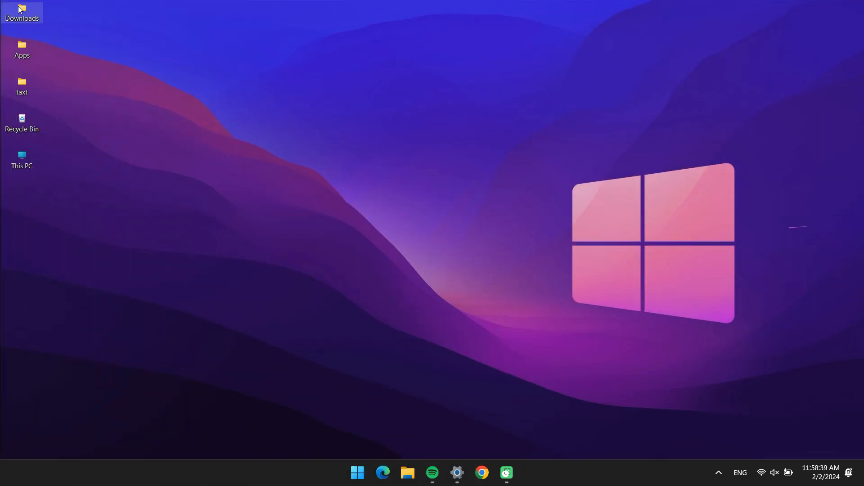
# Step: Open the TECHINFOZEN folder inside Downloads in a maximized window
pyautogui.doubleClick(21, 10)
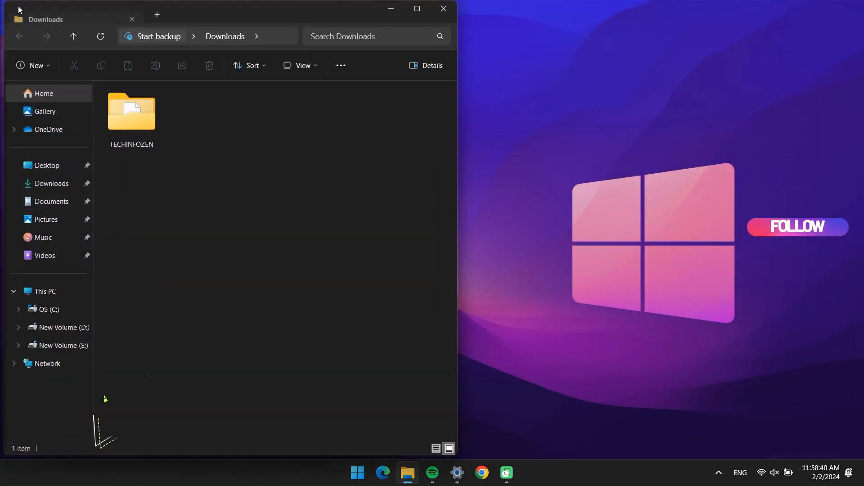
pyautogui.doubleClick(127, 116)
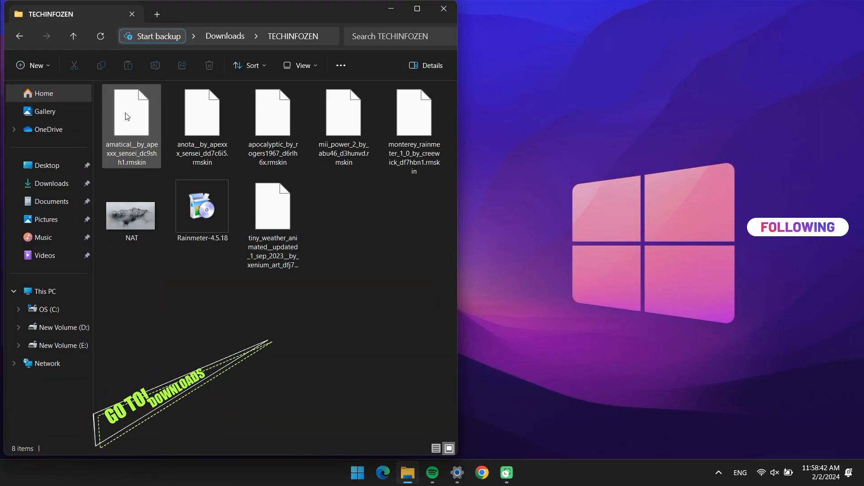
pyautogui.click(417, 9)
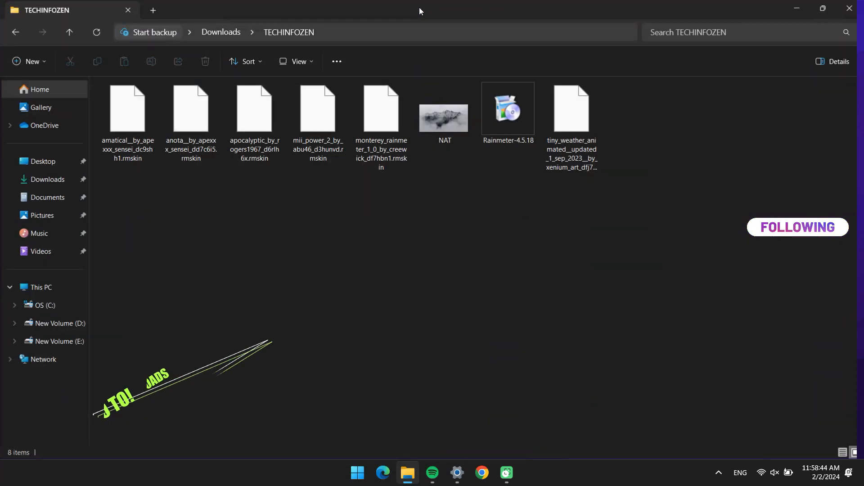
# Step: Install Rainmeter 4.5.18 in English as a standard installation and run it on finishing
pyautogui.doubleClick(504, 132)
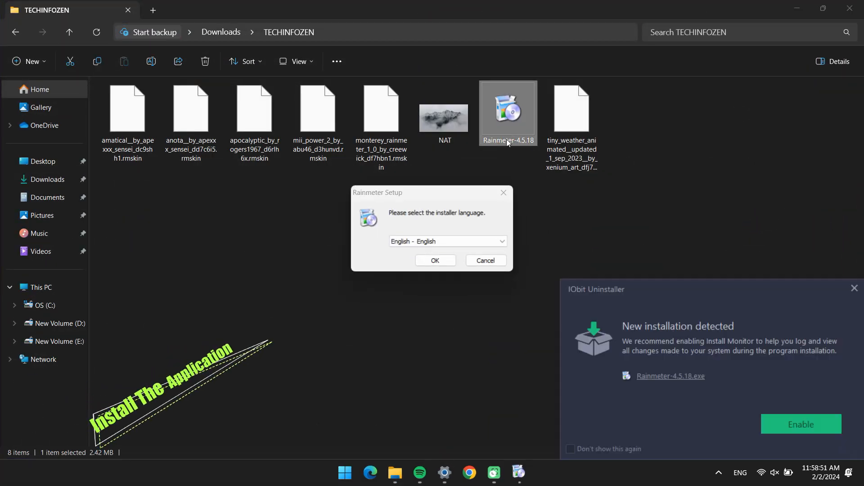
pyautogui.click(433, 256)
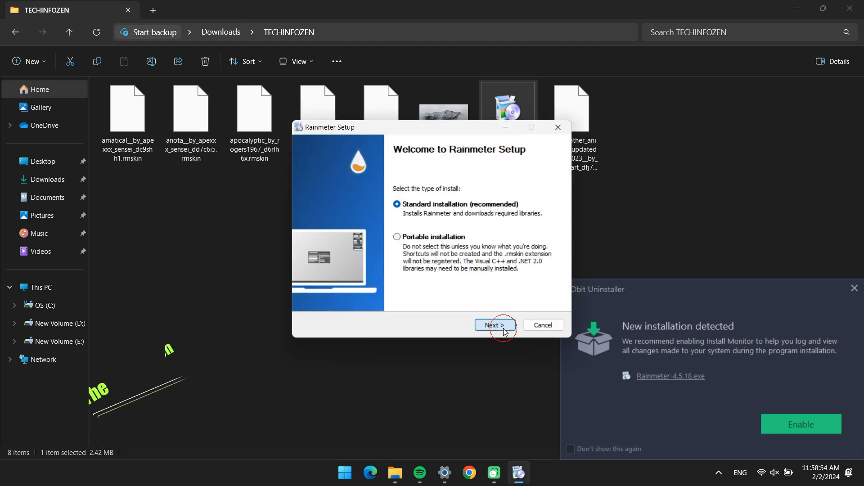
pyautogui.click(504, 331)
pyautogui.click(498, 326)
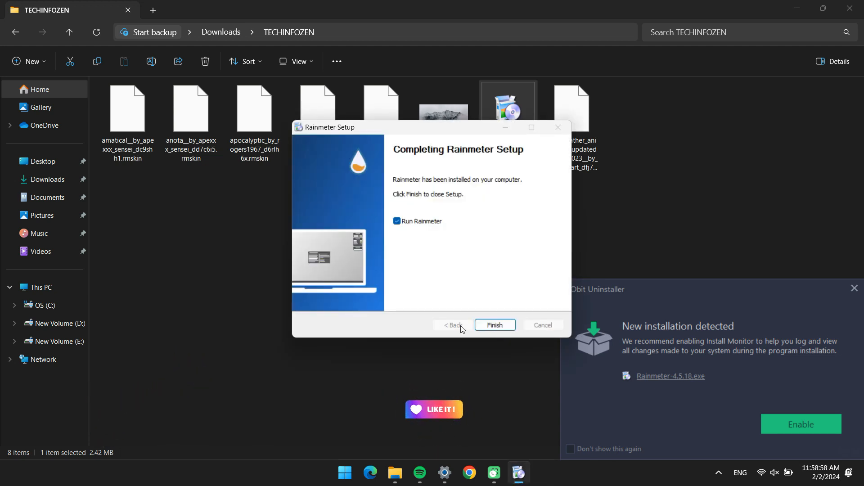
pyautogui.click(488, 326)
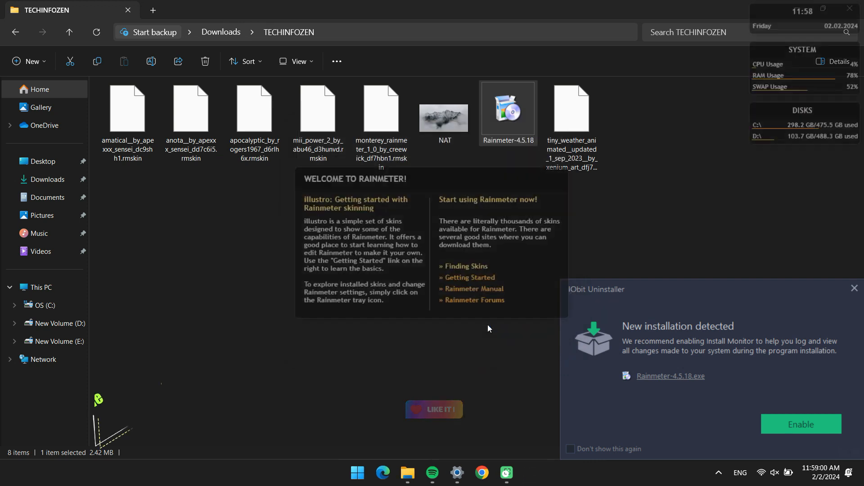
# Step: Unload the illustro Welcome skin and dismiss the IObit Uninstaller notification
pyautogui.rightClick(477, 299)
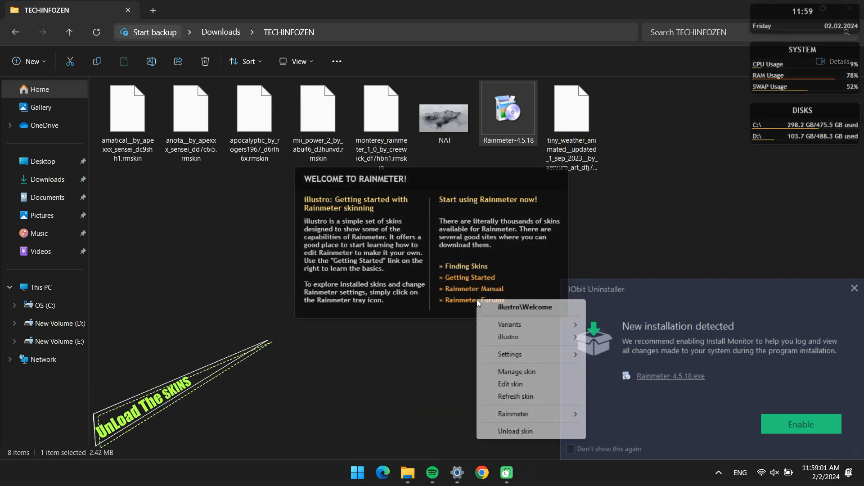
pyautogui.click(503, 432)
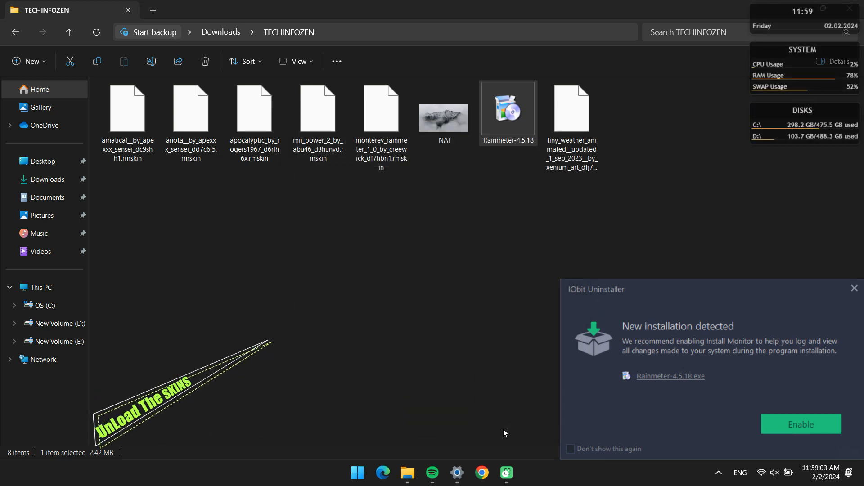
pyautogui.click(855, 289)
# Step: Set the NAT image in the TECHINFOZEN folder as the desktop background
pyautogui.click(454, 125)
pyautogui.rightClick(454, 125)
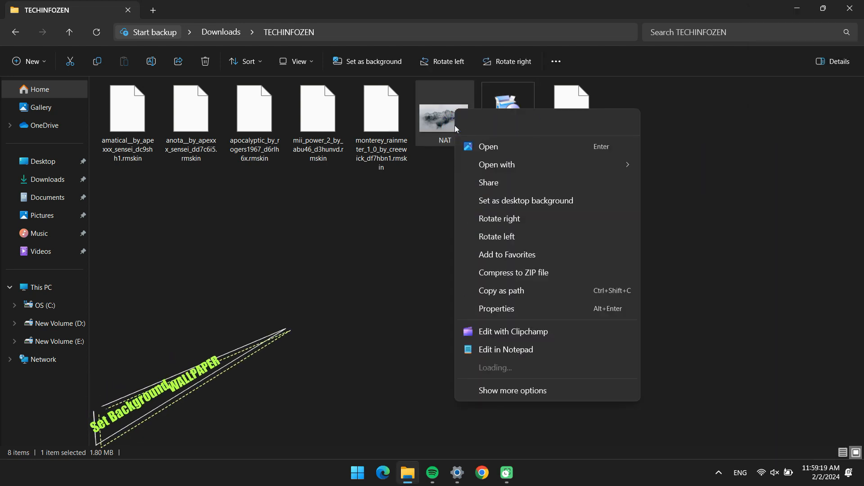
pyautogui.click(514, 200)
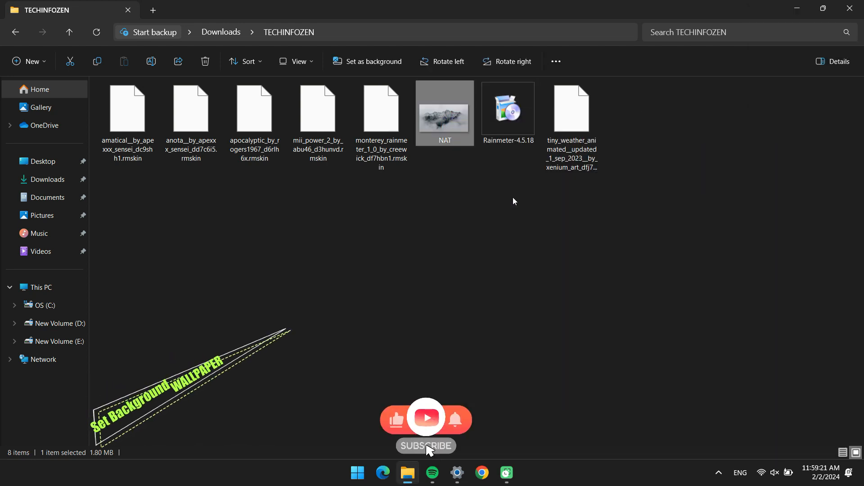
# Step: Install the Tiny Weather skin and the Amatical skin with its included layout, closing the Amatical settings panel
pyautogui.doubleClick(572, 112)
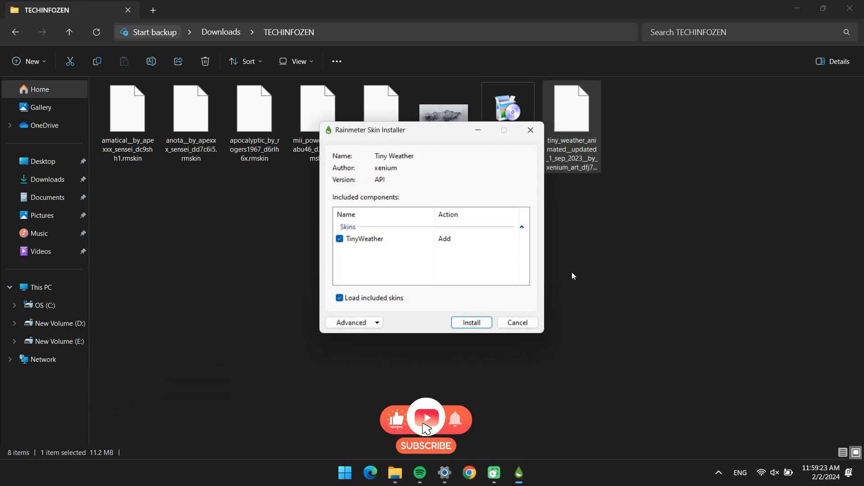
pyautogui.click(477, 324)
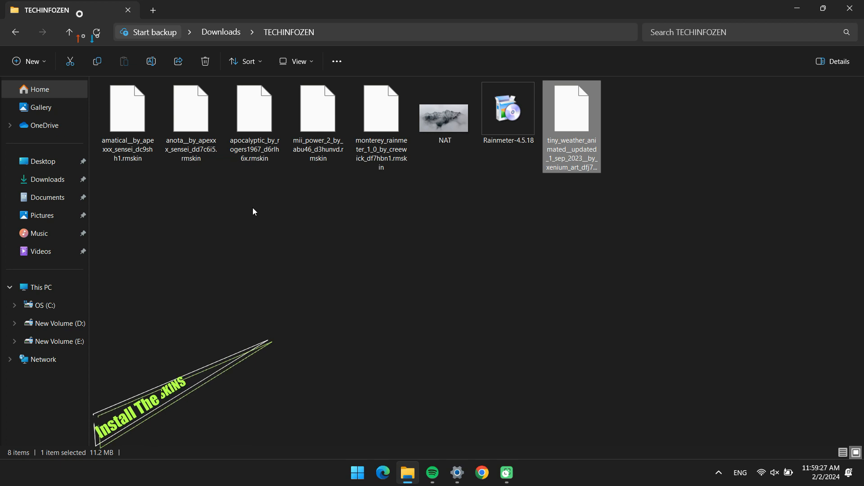
pyautogui.doubleClick(131, 123)
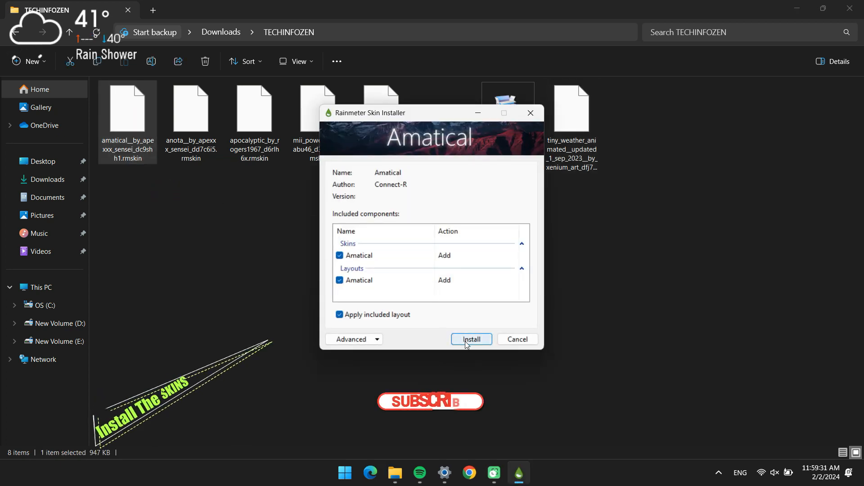
pyautogui.click(465, 341)
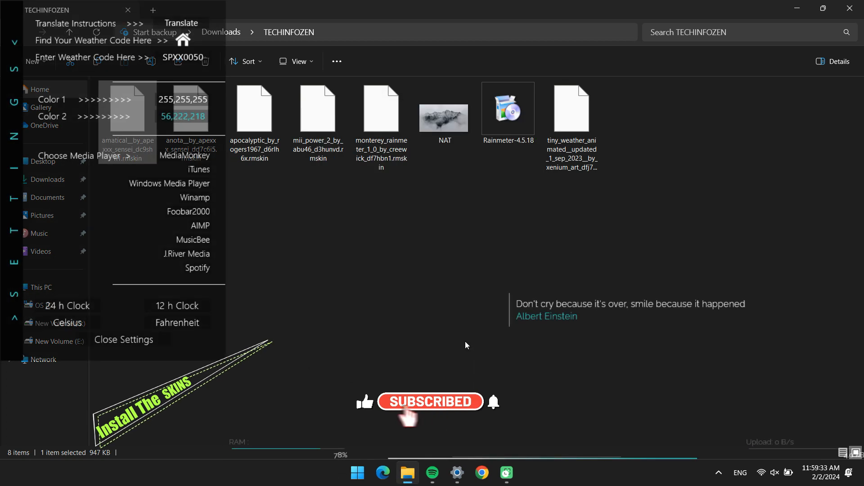
pyautogui.click(126, 344)
# Step: Install the Anota, Apocalyptic and mii power Rainmeter skins from their rmskin packages
pyautogui.doubleClick(188, 120)
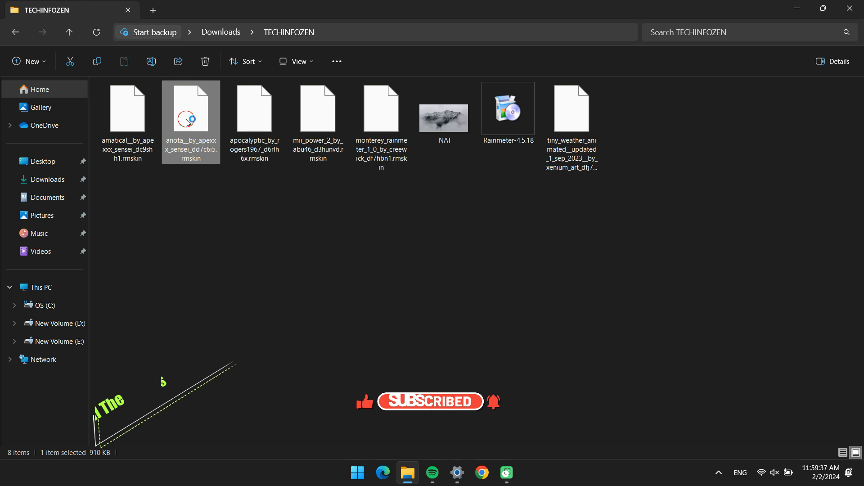
pyautogui.click(471, 339)
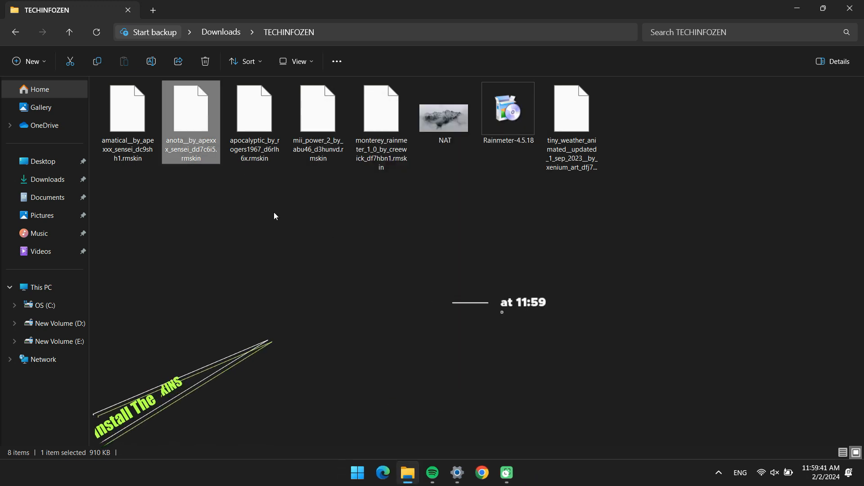
pyautogui.doubleClick(248, 125)
pyautogui.click(469, 323)
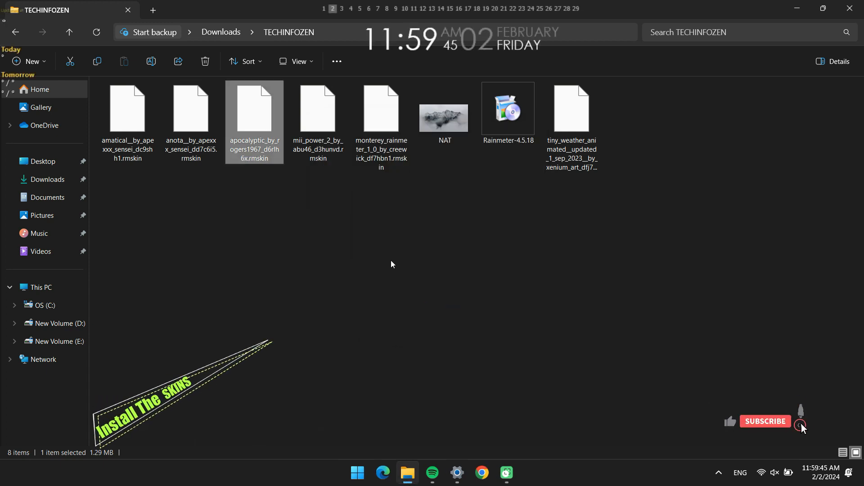
pyautogui.doubleClick(310, 144)
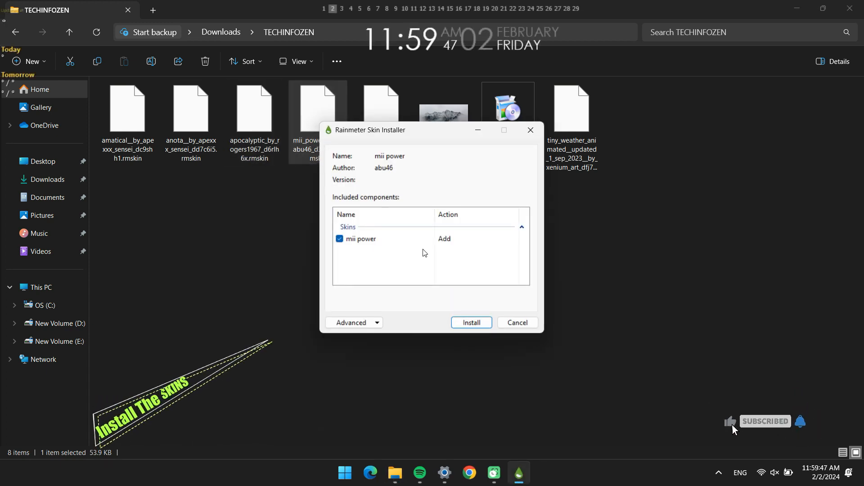
pyautogui.click(468, 323)
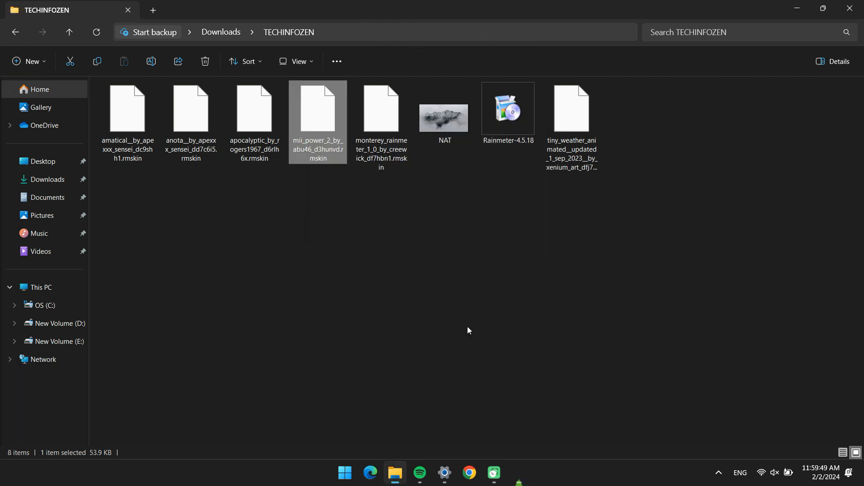
# Step: Install the Monterey Rainmeter skin from its rmskin package, then close its welcome panel and the TECHINFOZEN folder window
pyautogui.doubleClick(391, 152)
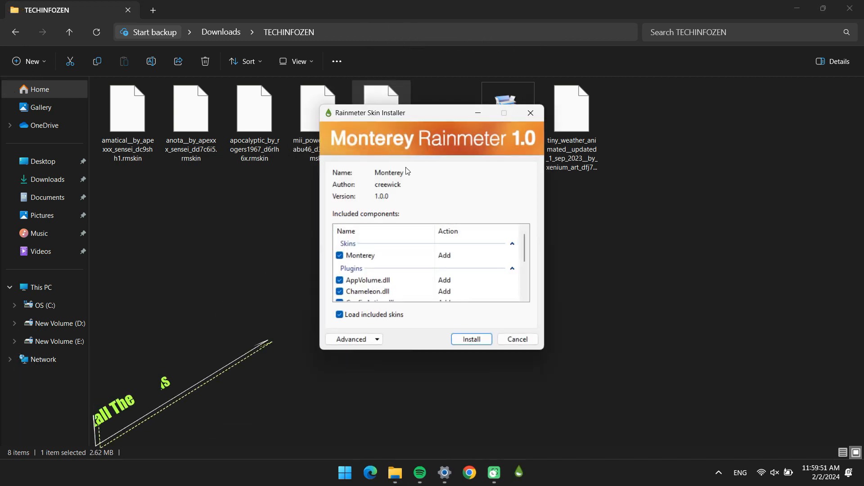
pyautogui.click(473, 339)
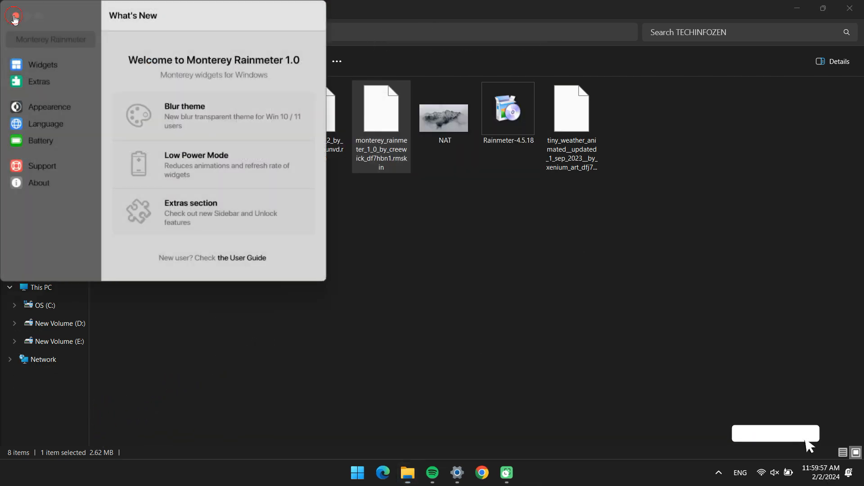
pyautogui.click(15, 16)
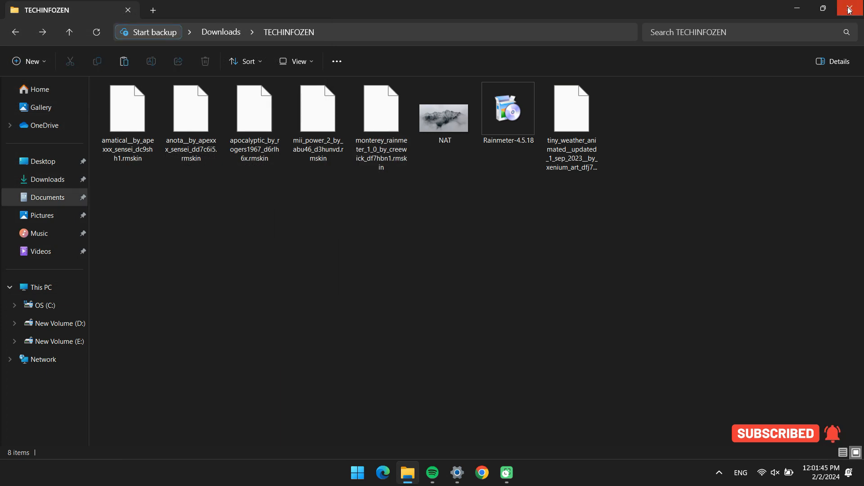
pyautogui.click(849, 9)
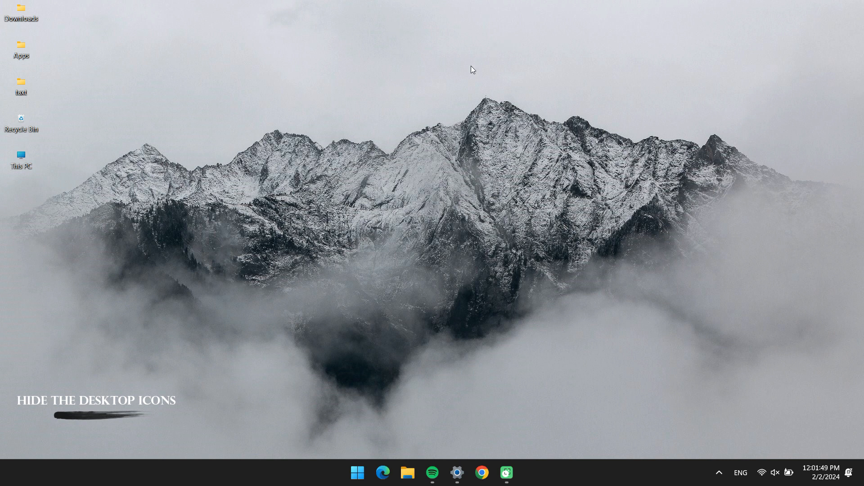
# Step: Hide the desktop icons
pyautogui.rightClick(432, 68)
pyautogui.moveTo(497, 107)
pyautogui.click(573, 203)
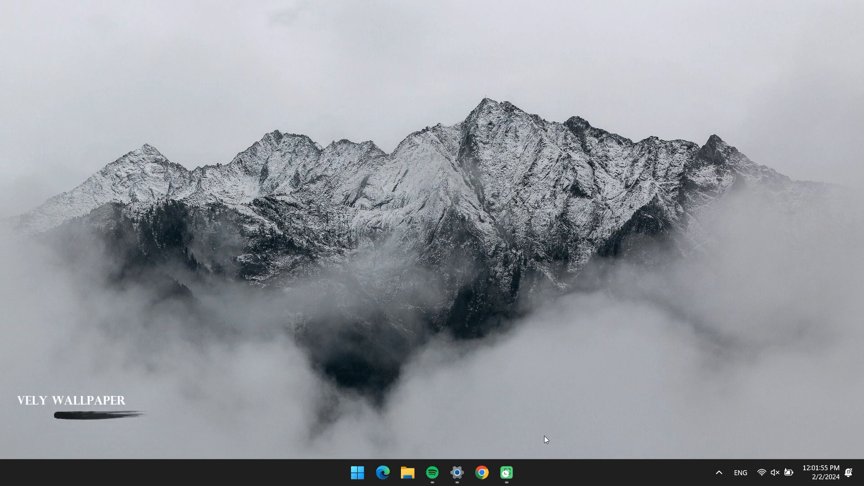
# Step: Launch Lively Wallpaper and apply the Rain wallpaper from its library
pyautogui.press('super')
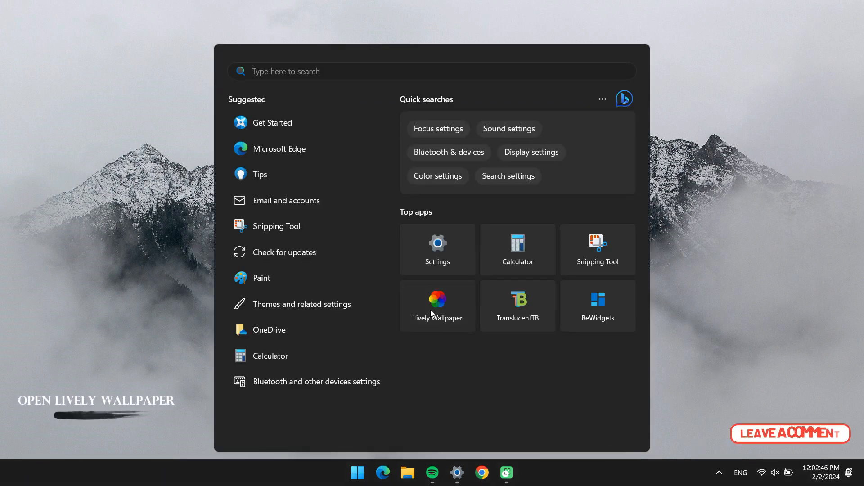
pyautogui.click(430, 310)
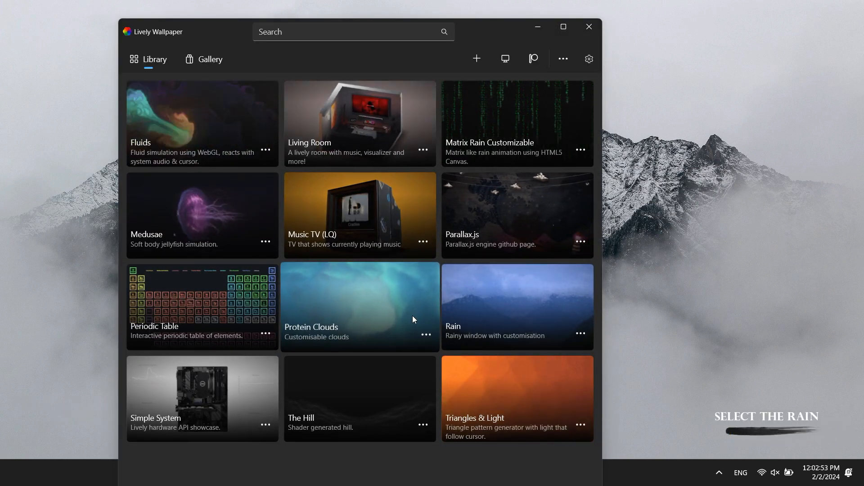
pyautogui.click(515, 286)
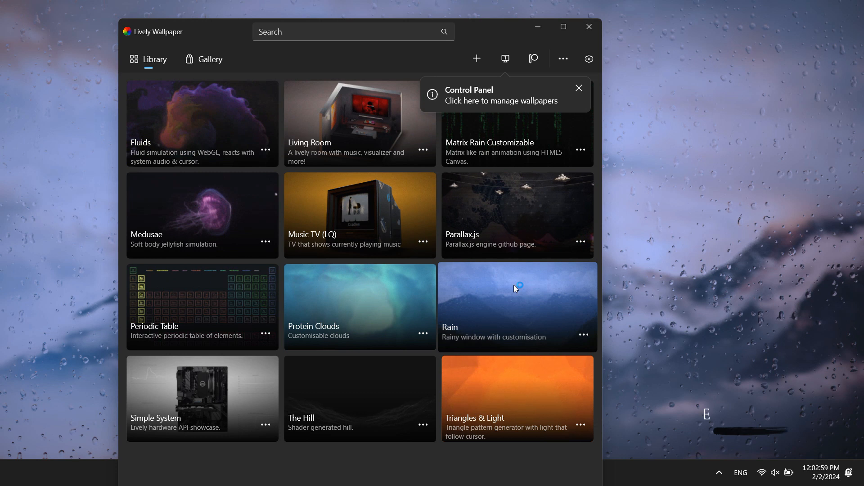
# Step: Customise the Rain wallpaper to use the NAT image from the TECHINFOZEN folder as its background, then close Lively Wallpaper
pyautogui.click(580, 335)
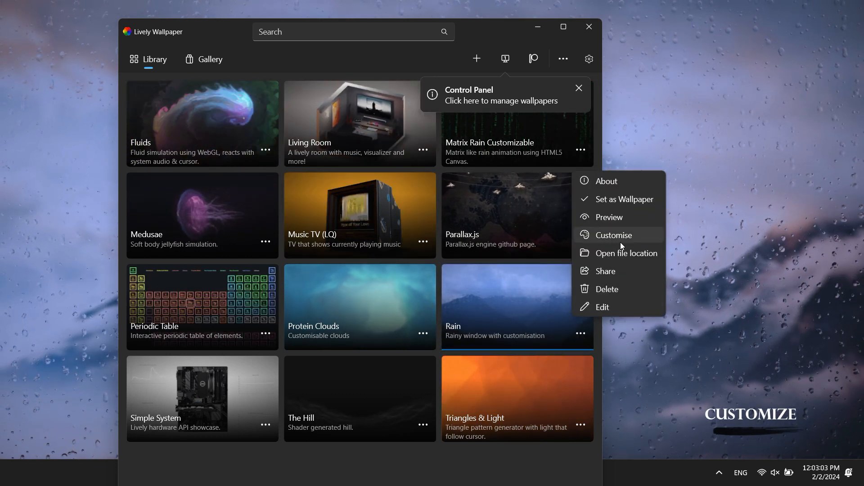
pyautogui.click(623, 235)
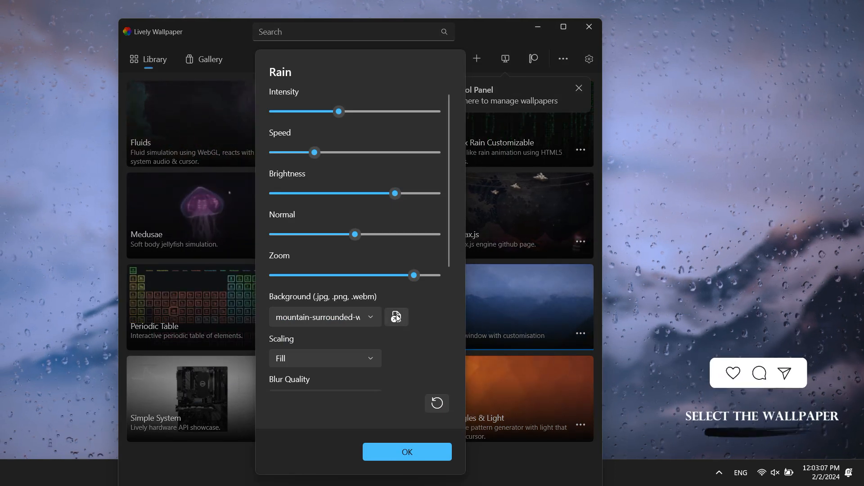
pyautogui.click(397, 316)
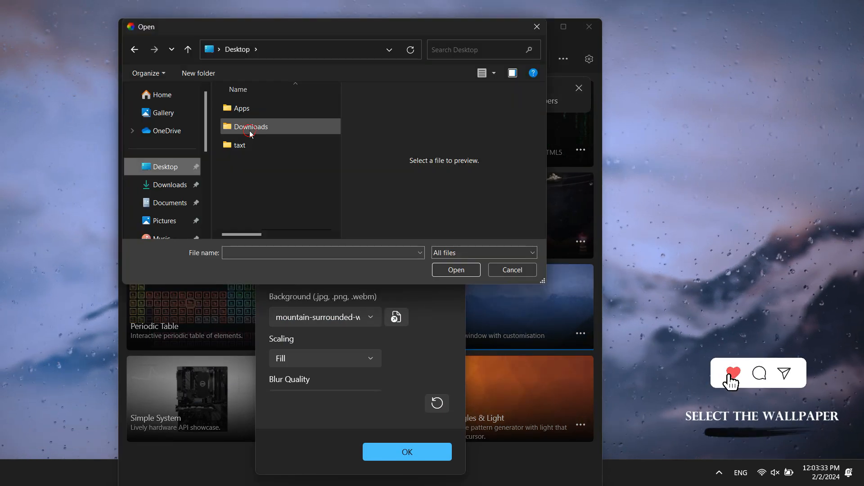
pyautogui.doubleClick(251, 130)
pyautogui.doubleClick(260, 110)
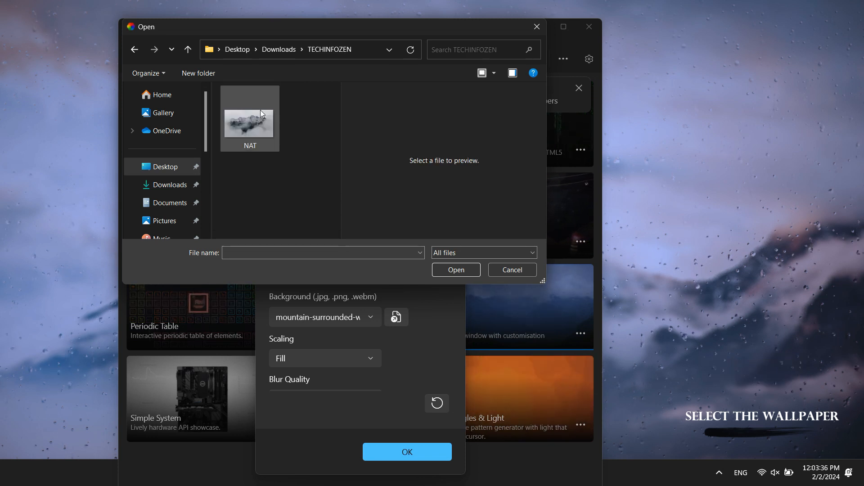
pyautogui.click(245, 125)
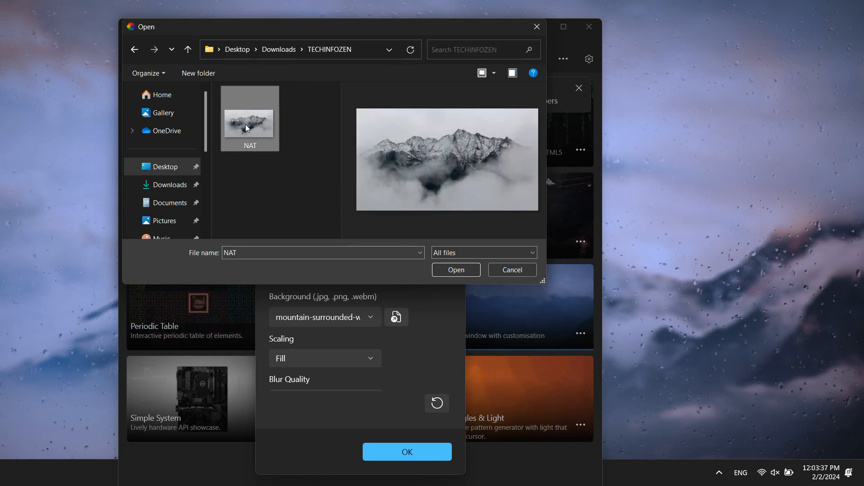
pyautogui.click(456, 269)
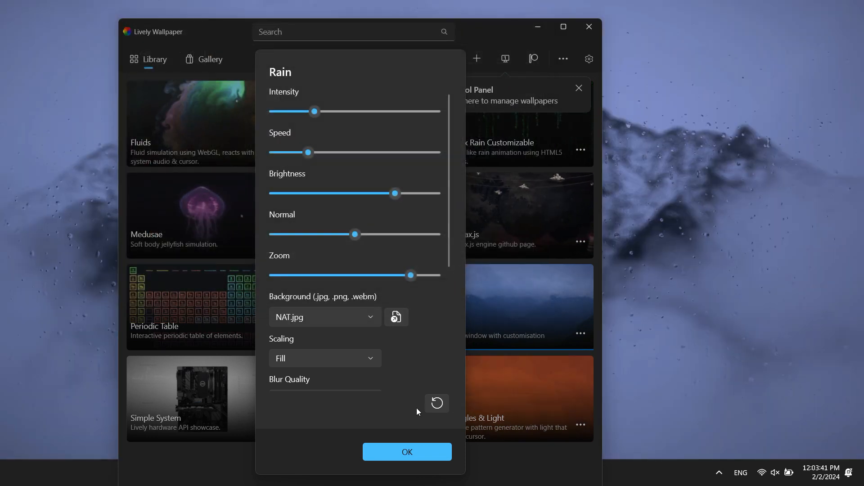
pyautogui.click(398, 453)
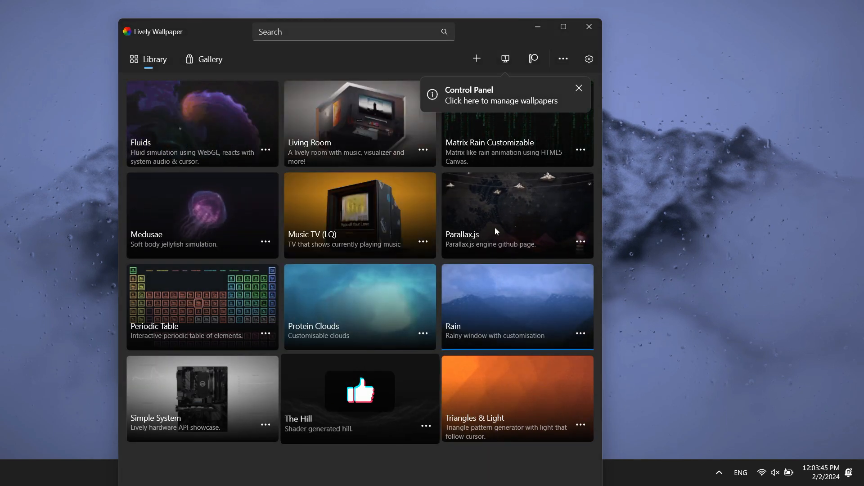
pyautogui.click(587, 26)
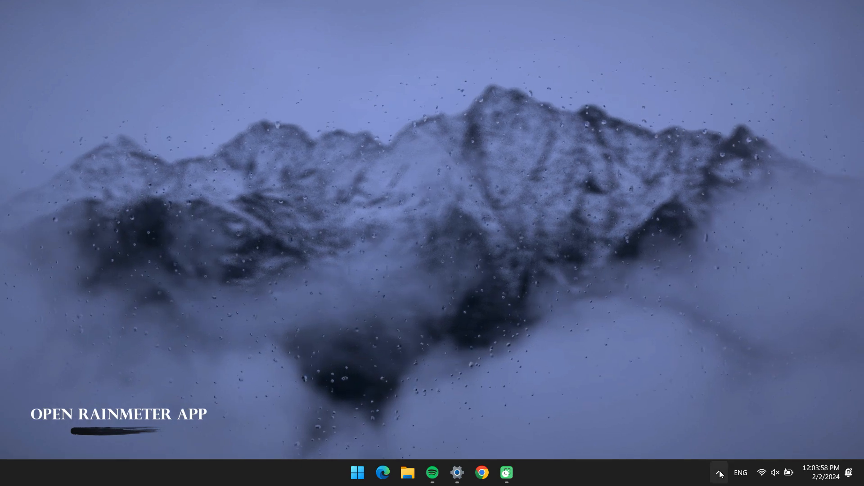
# Step: Open the Rainmeter manager and load the Info.ini skin from the Amatical Info folder
pyautogui.click(719, 473)
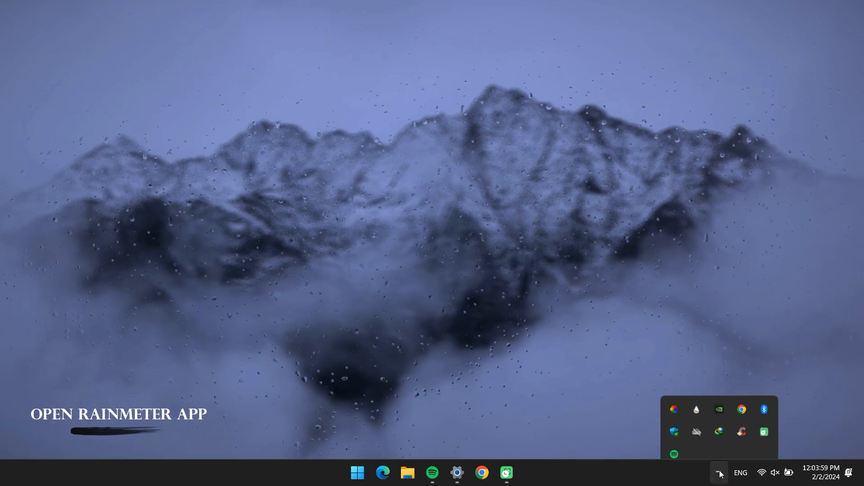
pyautogui.click(696, 394)
pyautogui.moveTo(436, 83); pyautogui.dragTo(543, 55)
pyautogui.click(346, 112)
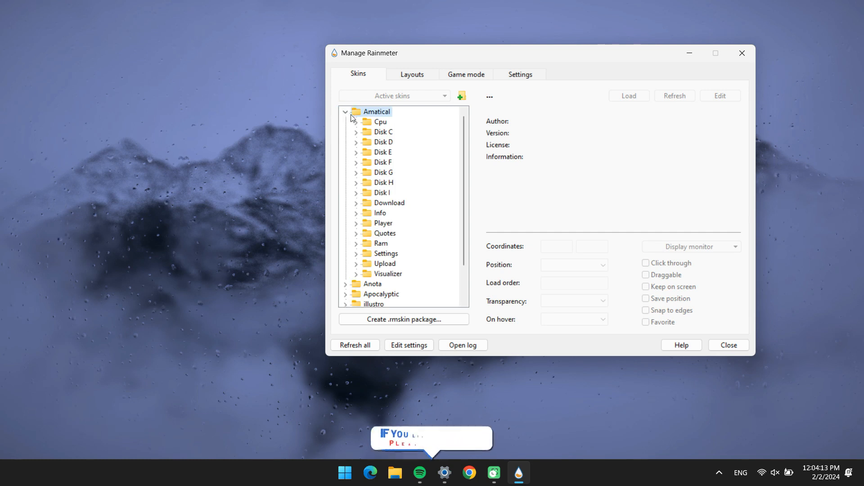
pyautogui.click(356, 214)
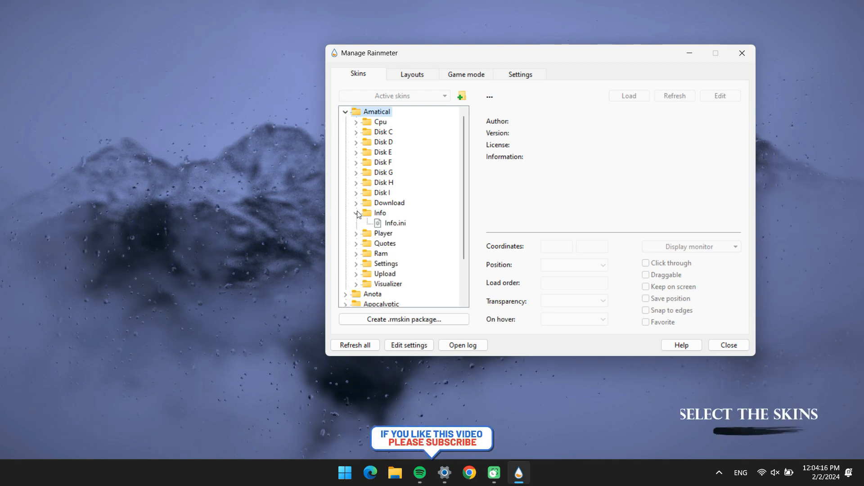
pyautogui.doubleClick(390, 224)
pyautogui.click(346, 112)
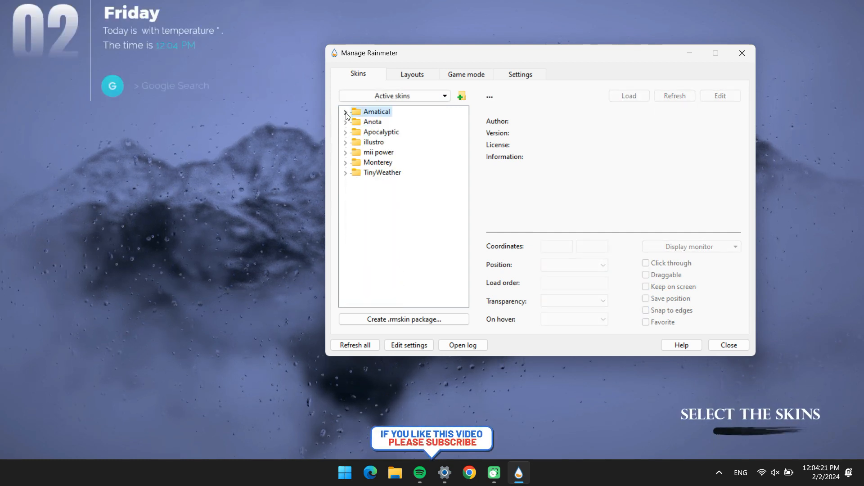
# Step: Load the Visualizer.ini skin from the Amatical Visualizer folder
pyautogui.click(346, 113)
pyautogui.doubleClick(379, 295)
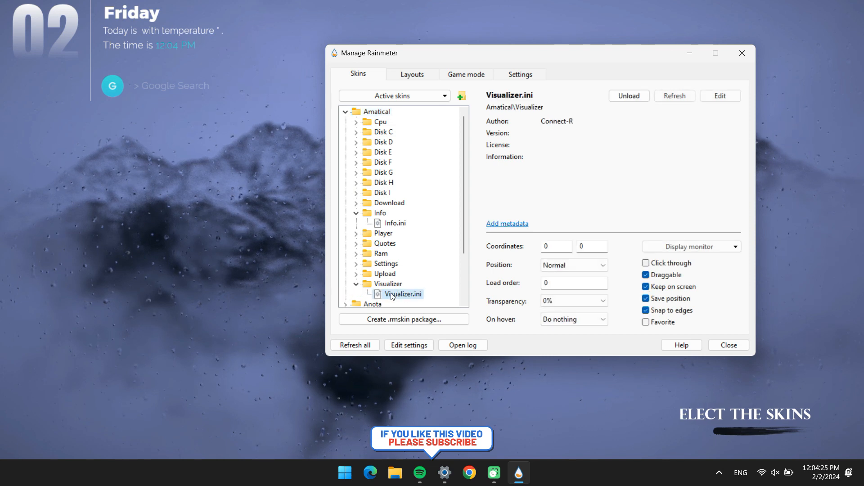
pyautogui.click(346, 112)
# Step: Load the Music Info skin from the Anota folder
pyautogui.click(346, 122)
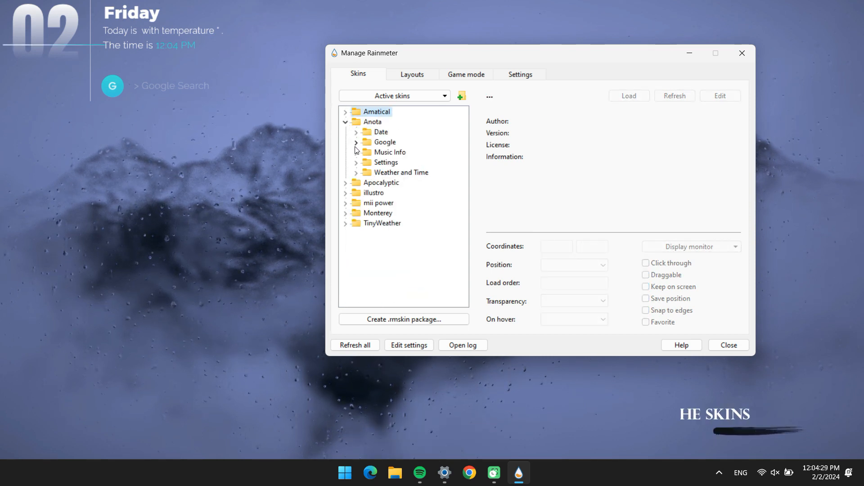
pyautogui.click(356, 152)
pyautogui.click(386, 163)
pyautogui.click(345, 123)
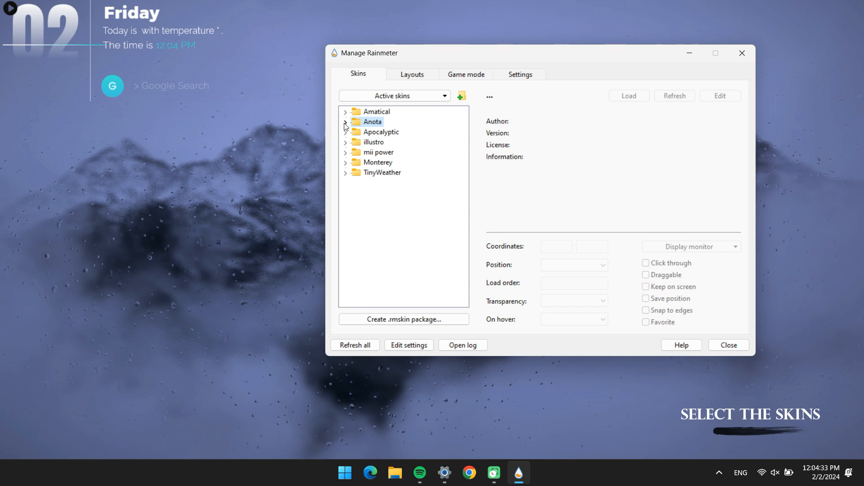
# Step: Load the links.ini skin from the Apocalyptic links folder
pyautogui.click(346, 132)
pyautogui.click(356, 184)
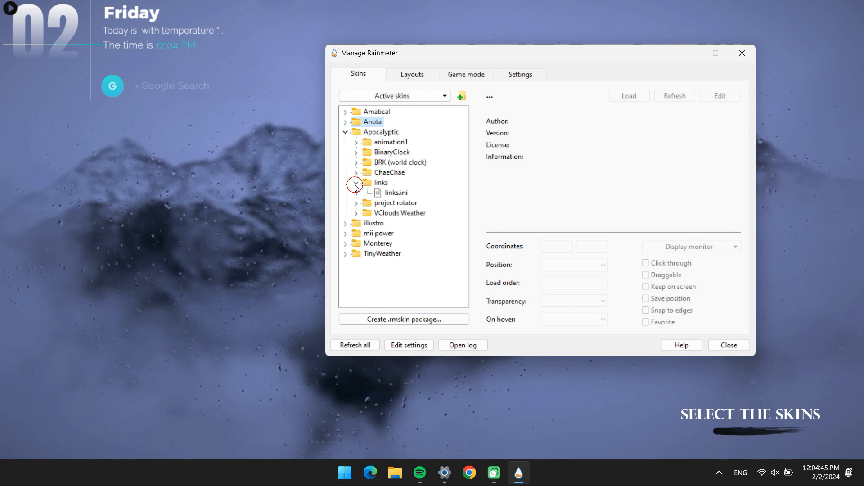
pyautogui.doubleClick(391, 194)
pyautogui.click(345, 132)
# Step: Load the W.ini skin from the mii power folder's power subfolder
pyautogui.click(345, 153)
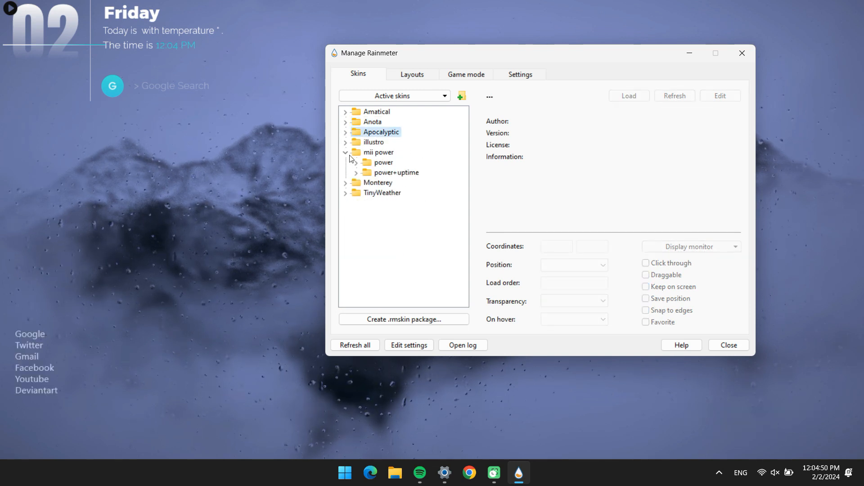
pyautogui.click(356, 163)
pyautogui.doubleClick(391, 182)
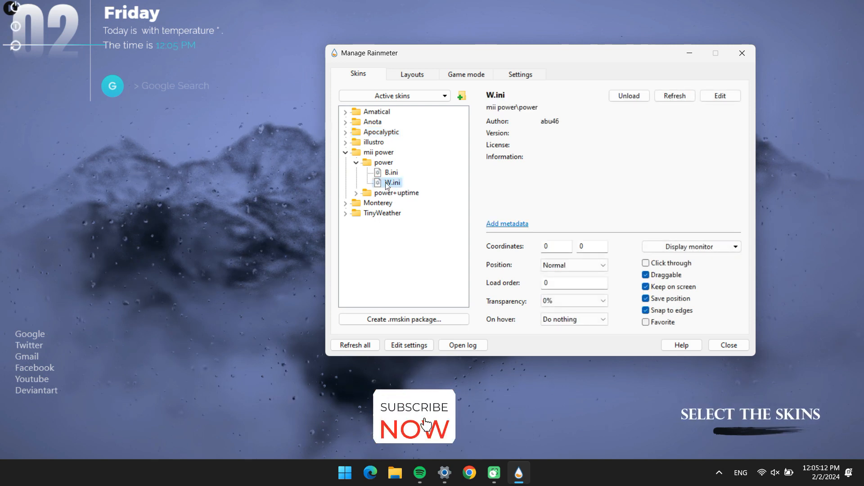
pyautogui.click(346, 152)
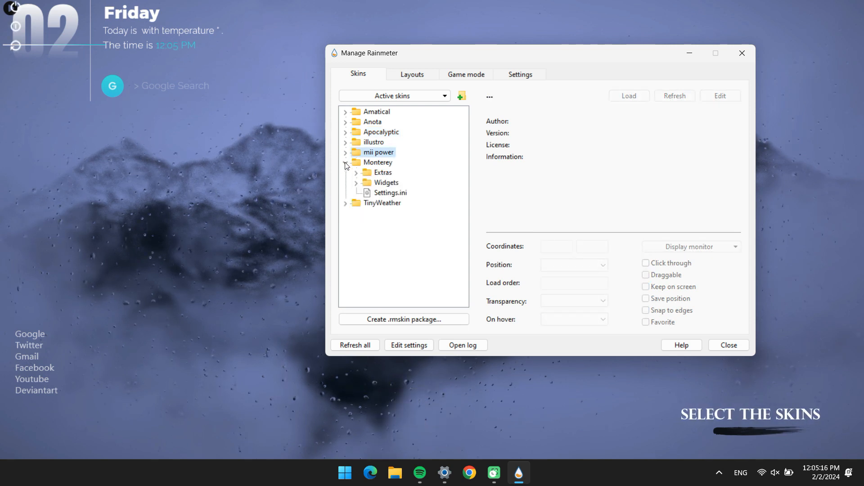
# Step: Load Monterey's Settings.ini, enable the Music widget and move the settings panel away from the screen corner
pyautogui.click(356, 183)
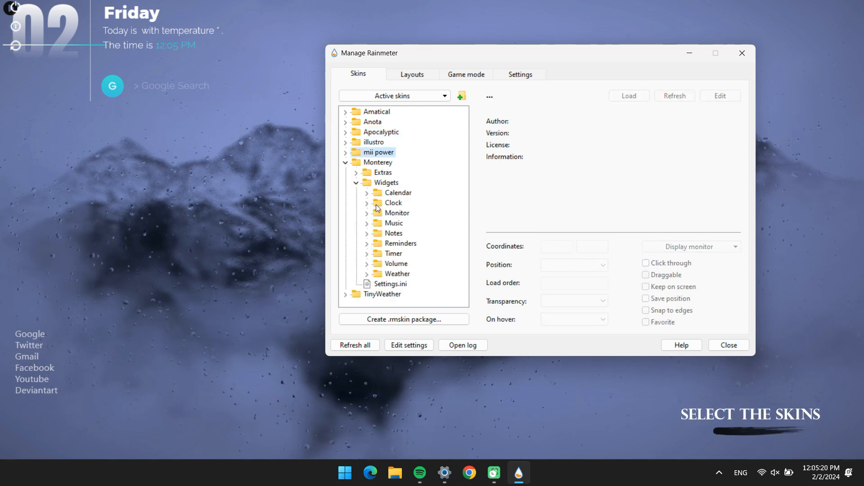
pyautogui.click(356, 183)
pyautogui.doubleClick(390, 193)
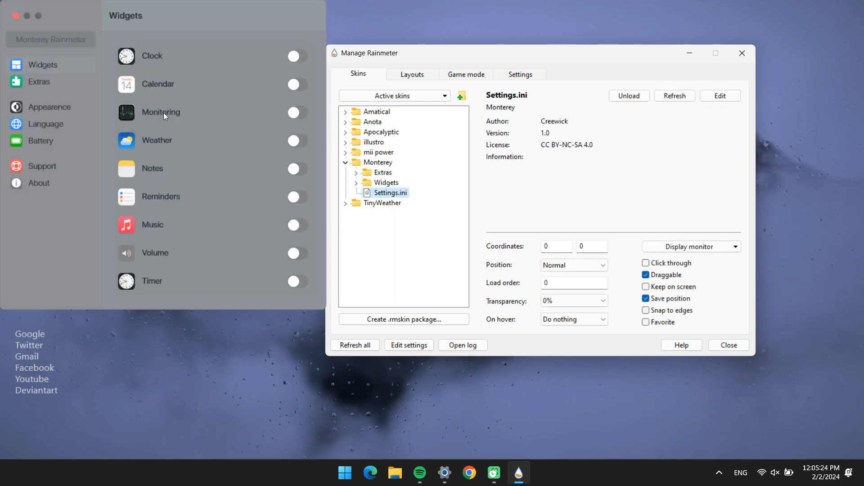
pyautogui.click(297, 225)
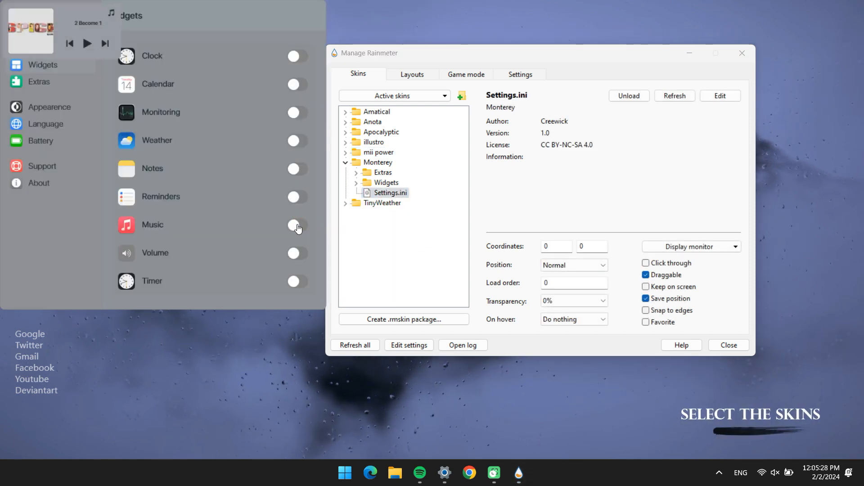
pyautogui.moveTo(432, 18); pyautogui.dragTo(432, 35)
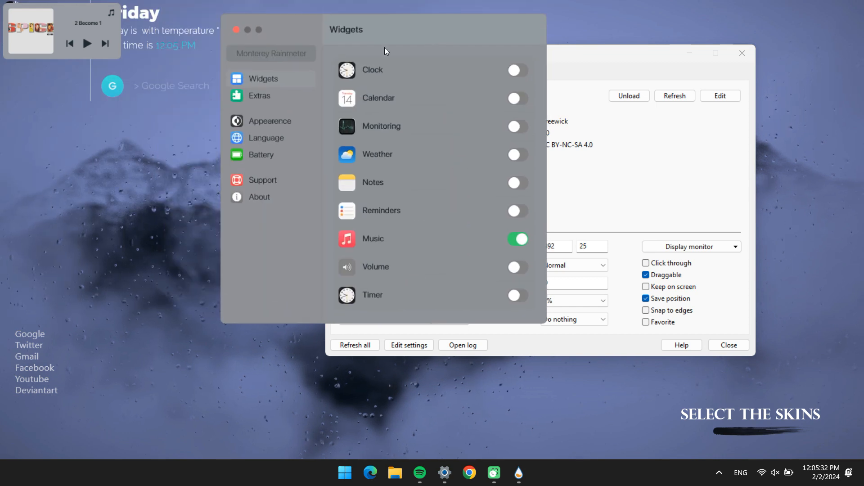
# Step: Set the Monterey theme to Blur and close its settings panel
pyautogui.click(288, 121)
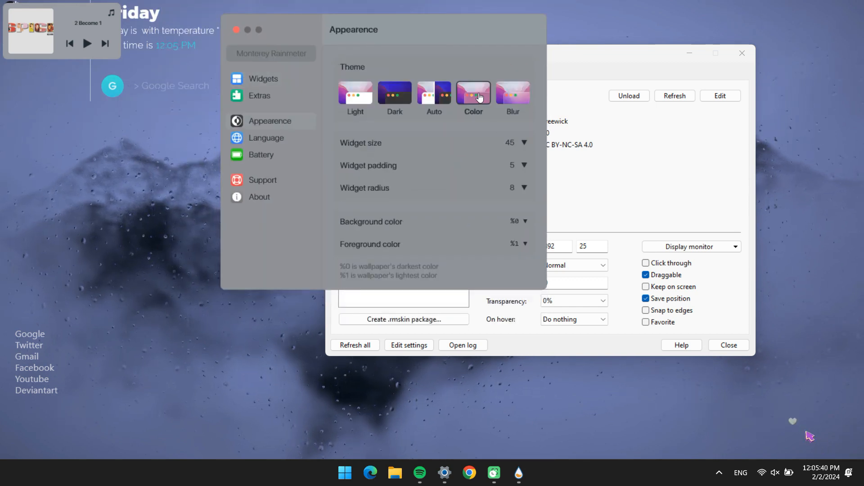
pyautogui.click(515, 96)
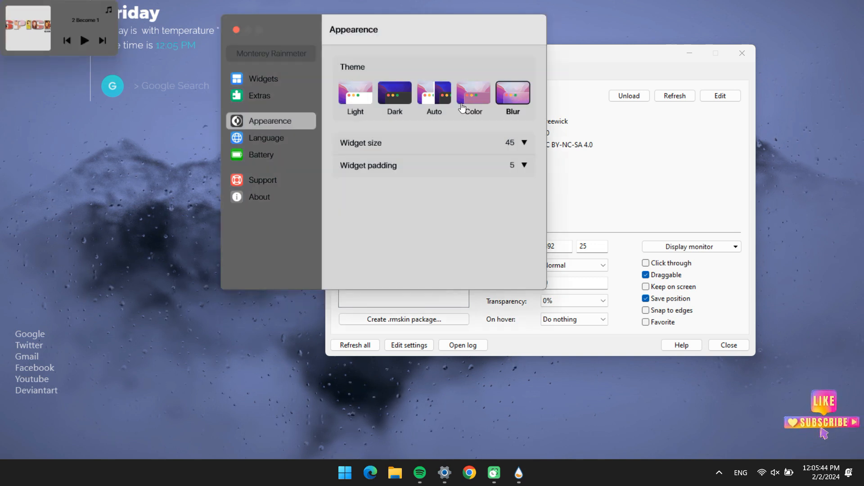
pyautogui.click(237, 30)
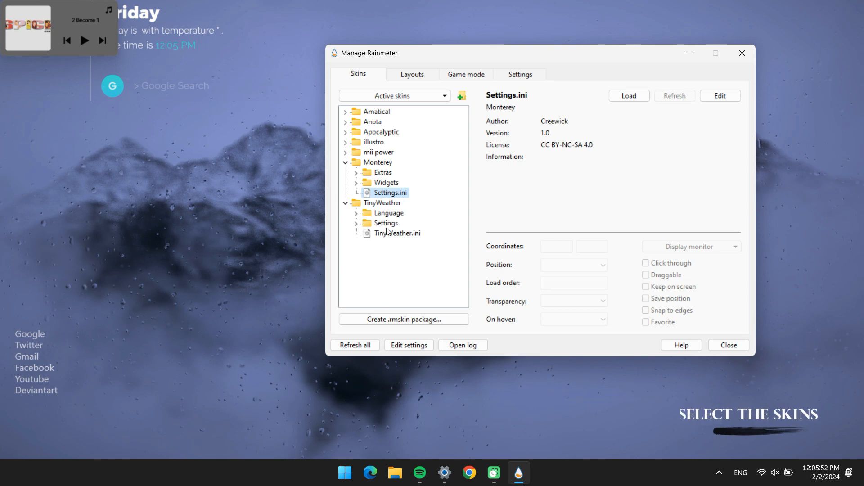
# Step: Load the TinyWeather.ini skin from the TinyWeather folder
pyautogui.click(389, 233)
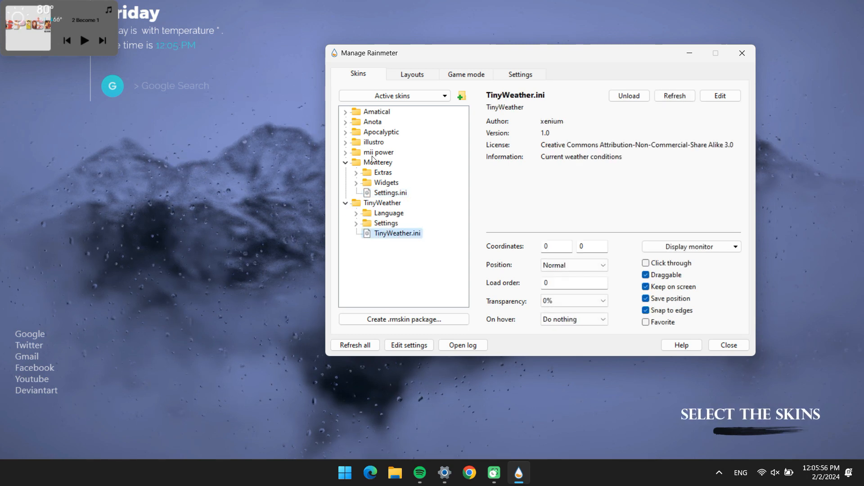
# Step: Minimize the skin manager and move the weather skin over the mountains and the music widget to the desktop's lower-right corner
pyautogui.click(346, 163)
pyautogui.click(346, 172)
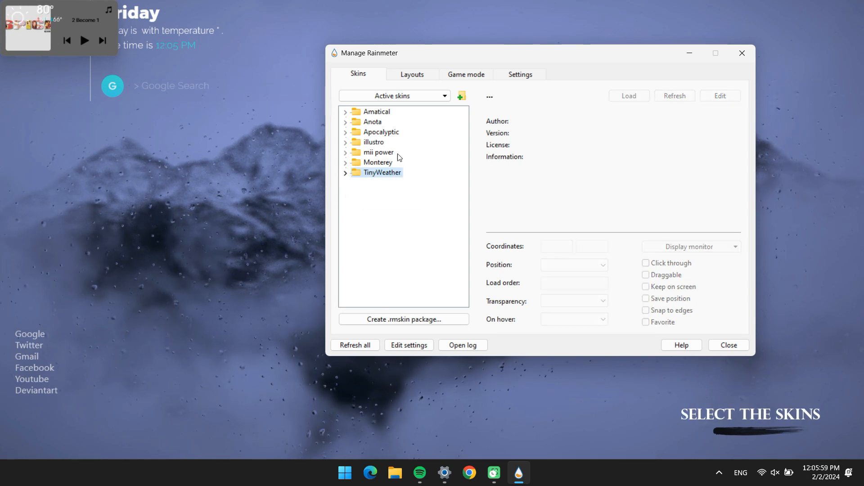
pyautogui.click(690, 53)
pyautogui.moveTo(88, 27); pyautogui.dragTo(336, 215)
pyautogui.moveTo(60, 12); pyautogui.dragTo(782, 399)
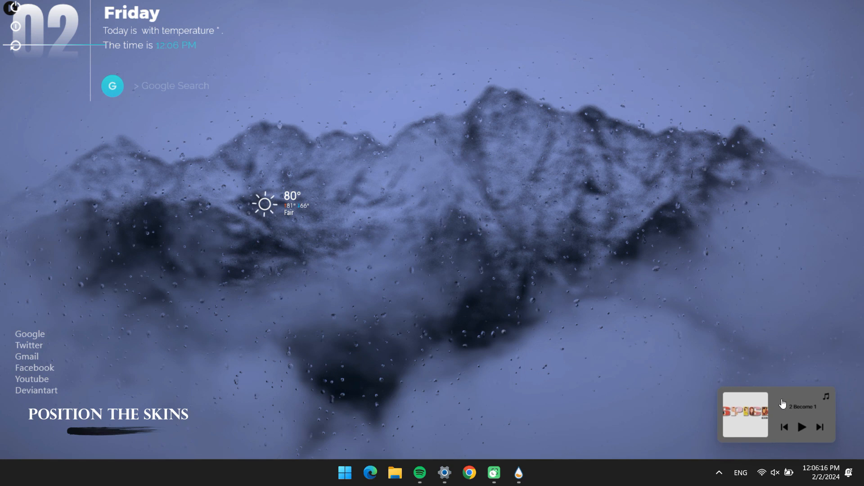
# Step: Arrange the date skin over the left mountains, with the website links under the date number and the visualizer below the Google search
pyautogui.moveTo(131, 16); pyautogui.dragTo(234, 166)
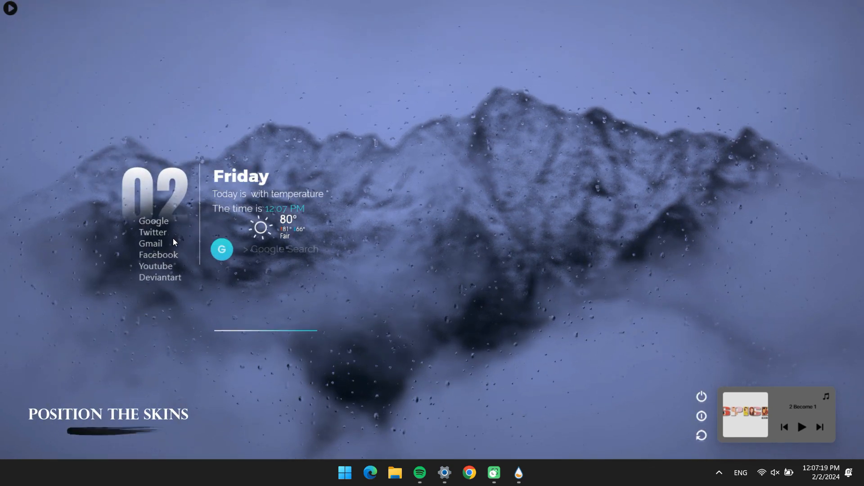
pyautogui.moveTo(173, 239); pyautogui.dragTo(175, 235)
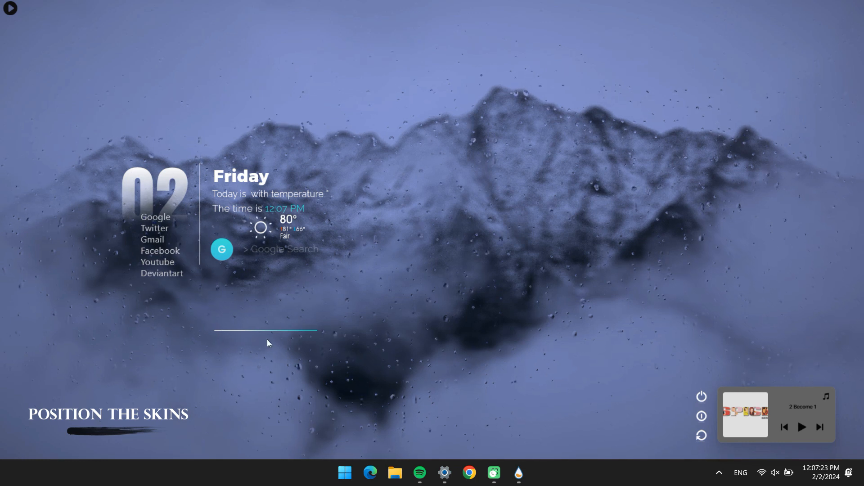
pyautogui.moveTo(267, 332); pyautogui.dragTo(260, 276)
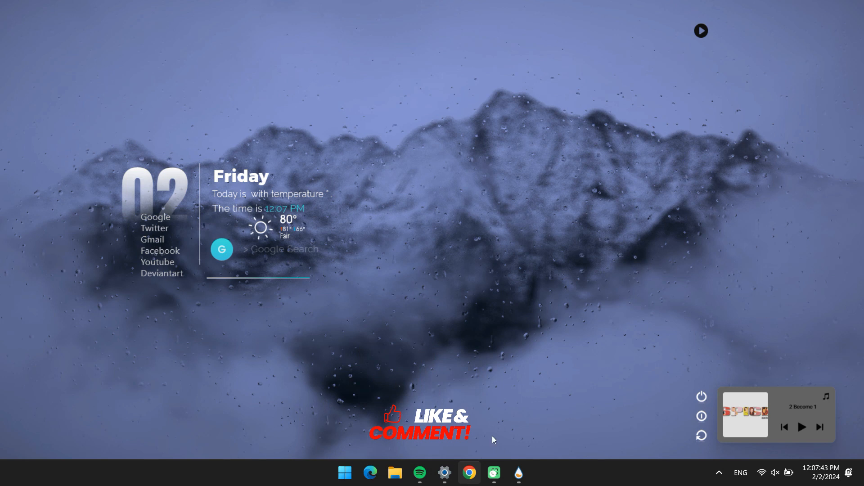
# Step: Search Windows for TranslucentTB and launch it
pyautogui.press('super+s')
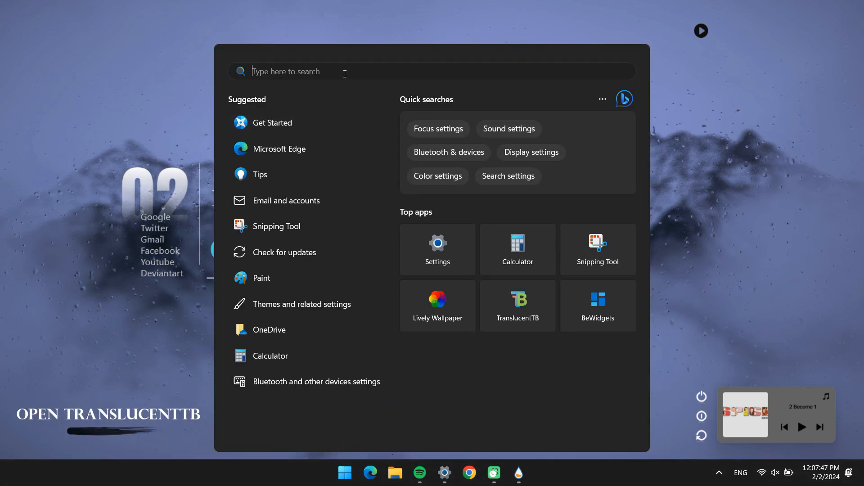
pyautogui.write('tr')
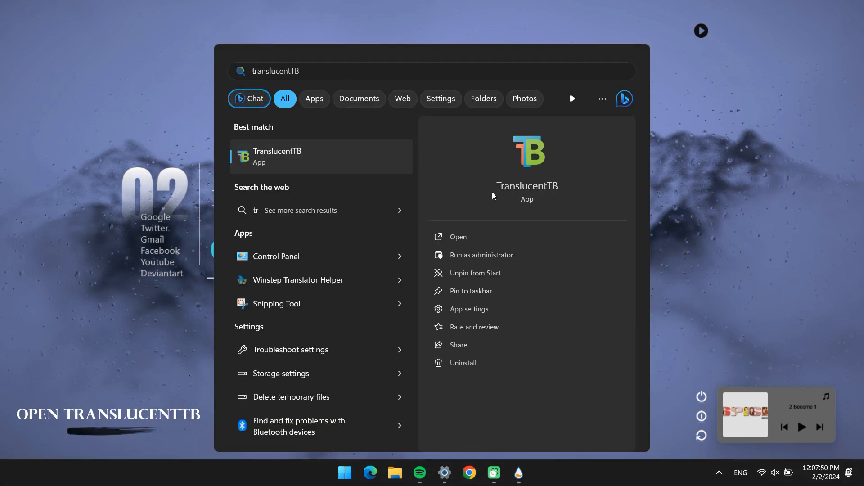
pyautogui.click(496, 239)
pyautogui.click(503, 355)
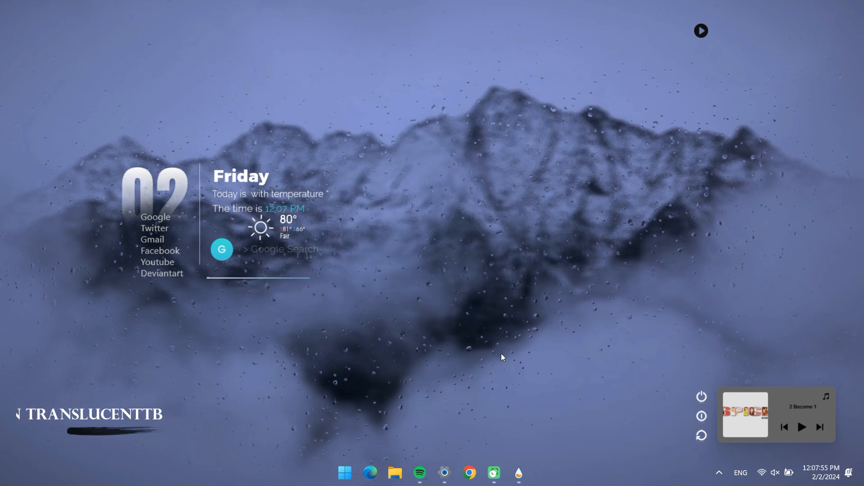
# Step: Set TranslucentTB's Desktop taskbar appearance to Clear
pyautogui.click(719, 473)
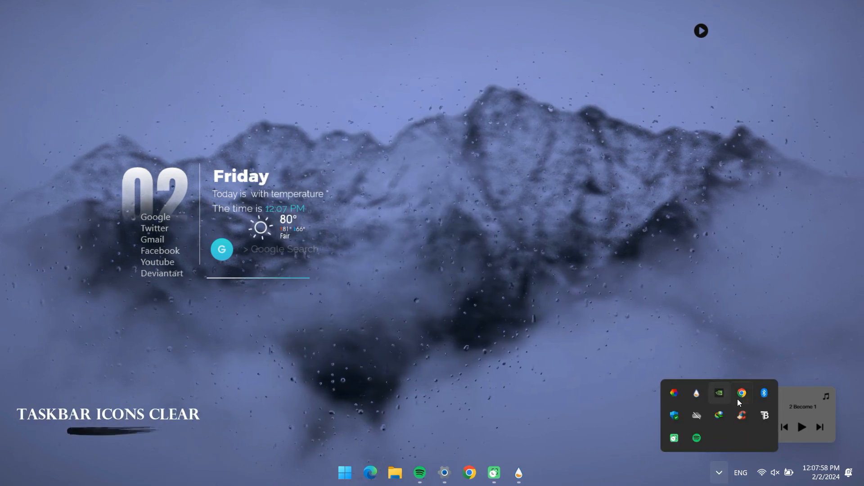
pyautogui.rightClick(764, 415)
pyautogui.moveTo(689, 173)
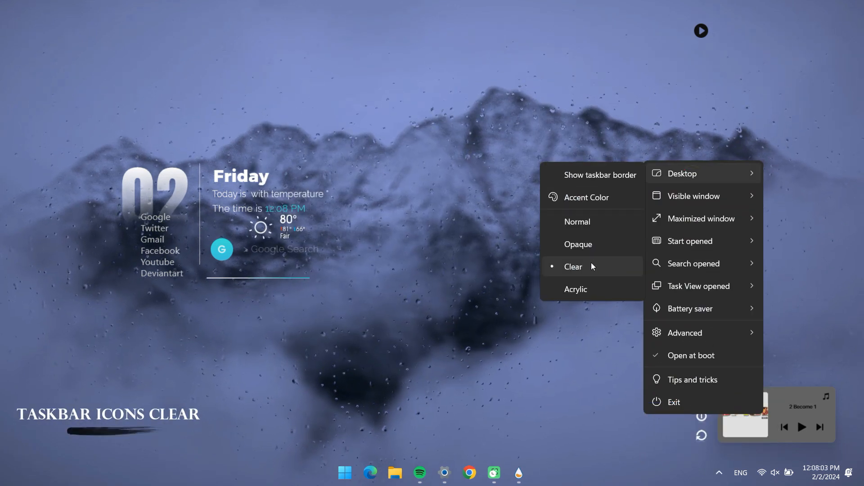
pyautogui.click(593, 267)
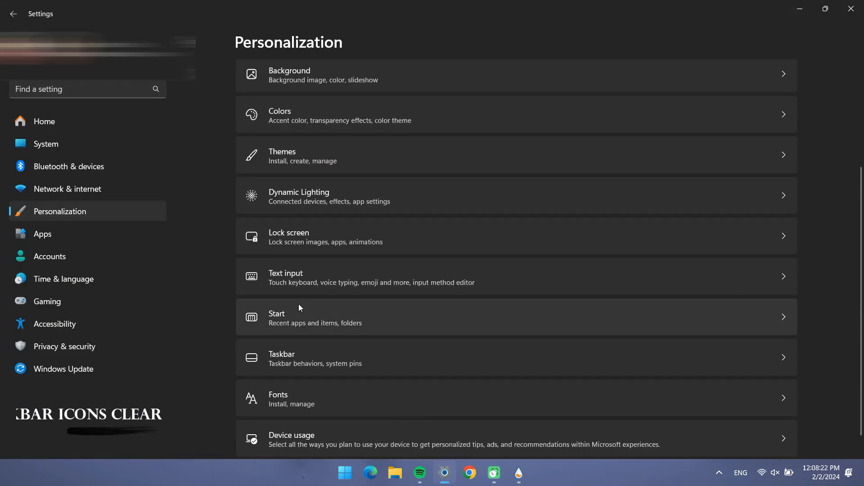
# Step: In the taskbar personalization settings, set Search to Search icon only, turn on Copilot, Task view and Widgets, and close Settings
pyautogui.scroll(-1, 363, 198)
pyautogui.click(347, 338)
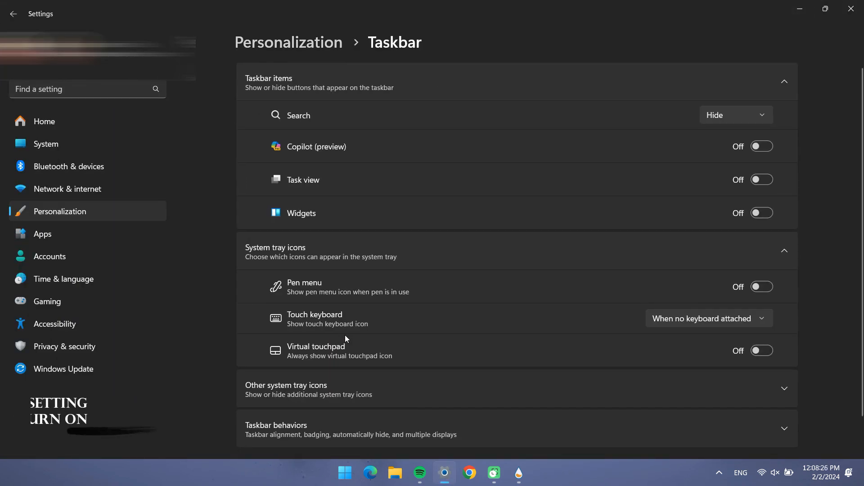
pyautogui.click(755, 112)
pyautogui.click(739, 138)
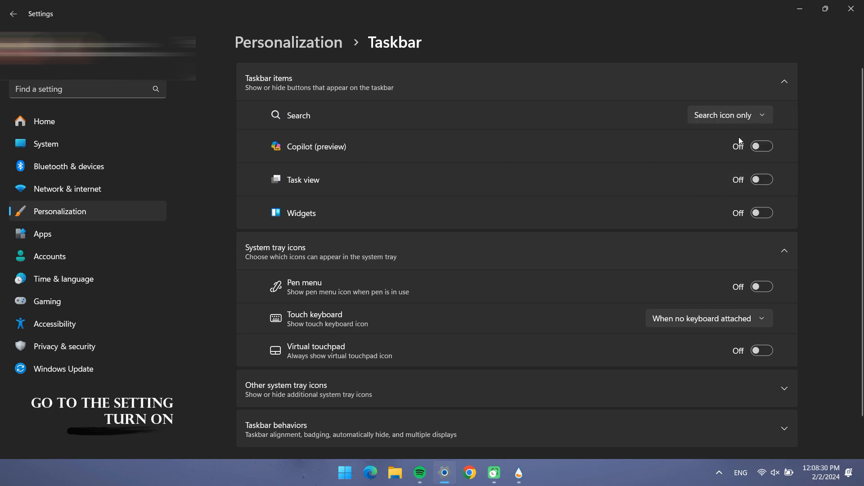
pyautogui.click(765, 147)
pyautogui.click(767, 182)
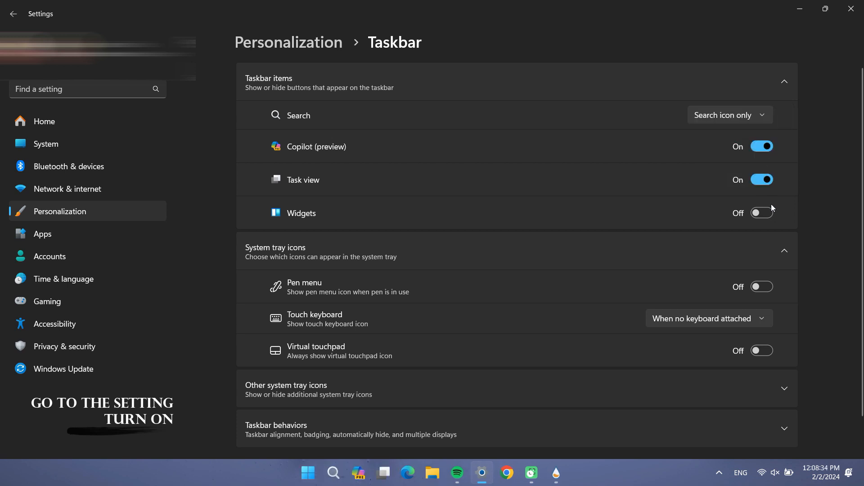
pyautogui.scroll(-2, 546, 242)
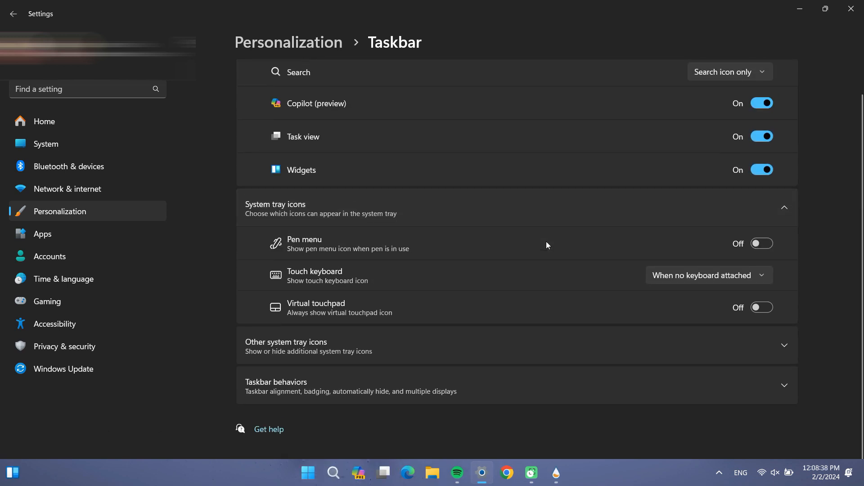
pyautogui.click(851, 9)
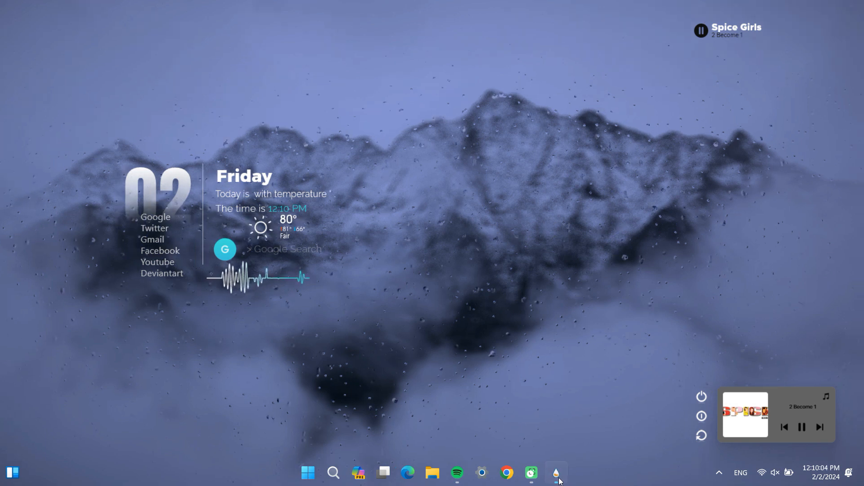
# Step: Load TinyWeather's Settings.ini, check the latitude and longitude fields, and close the settings panel
pyautogui.click(556, 473)
pyautogui.click(345, 173)
pyautogui.click(356, 193)
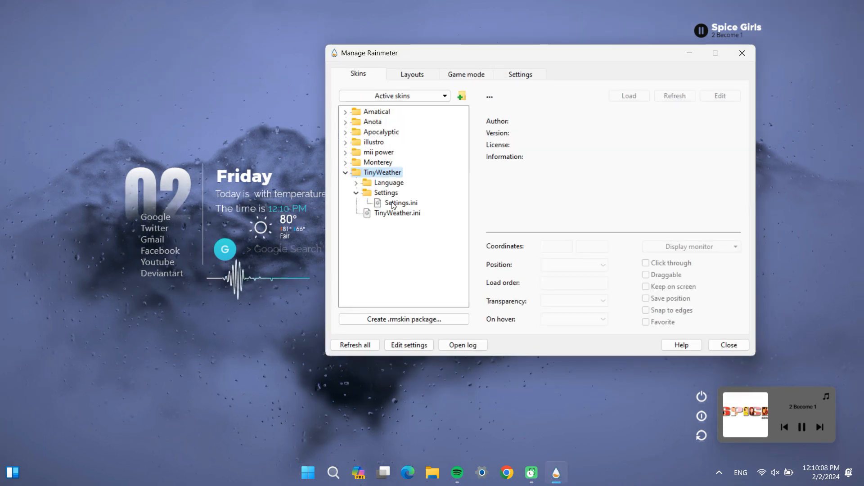
pyautogui.doubleClick(393, 202)
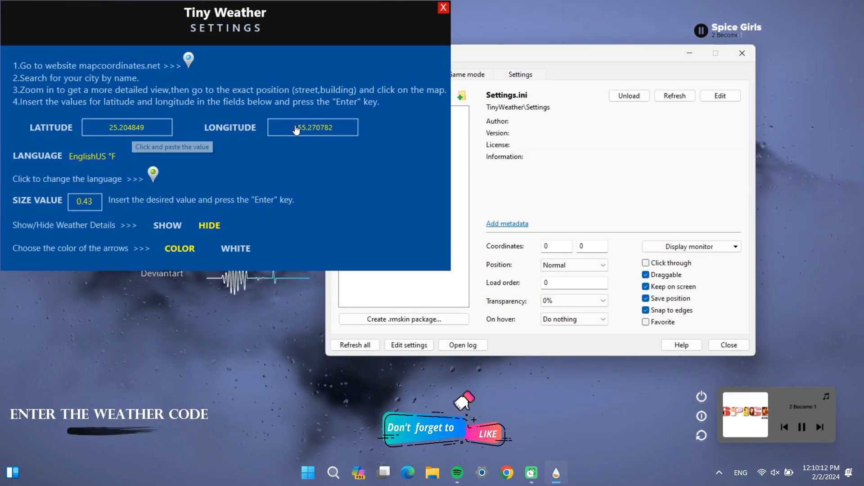
pyautogui.click(443, 8)
pyautogui.click(346, 173)
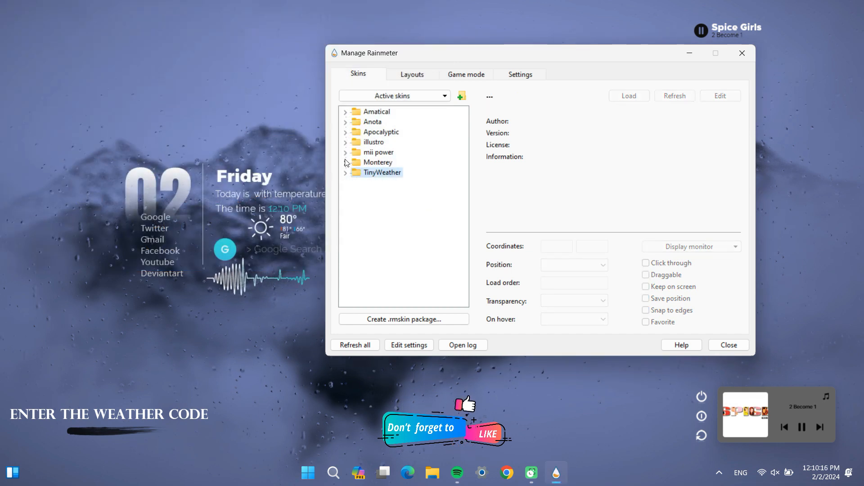
# Step: In Amatical's Settings.ini, set Color 1 to 255,255,255 and Color 2 to 45,227,224, and close the settings panel
pyautogui.click(345, 112)
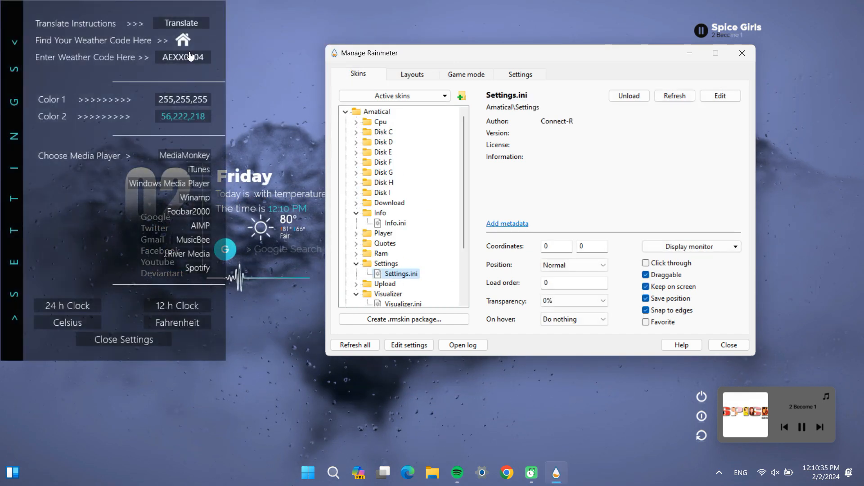
pyautogui.click(187, 101)
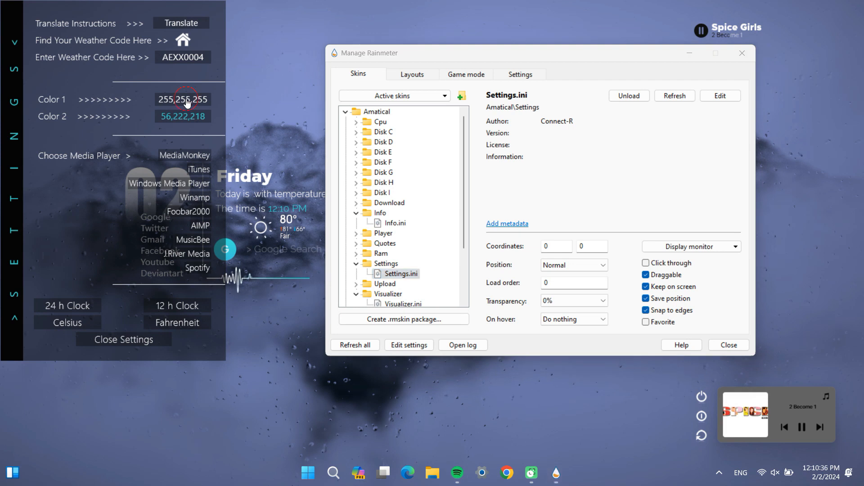
pyautogui.click(494, 323)
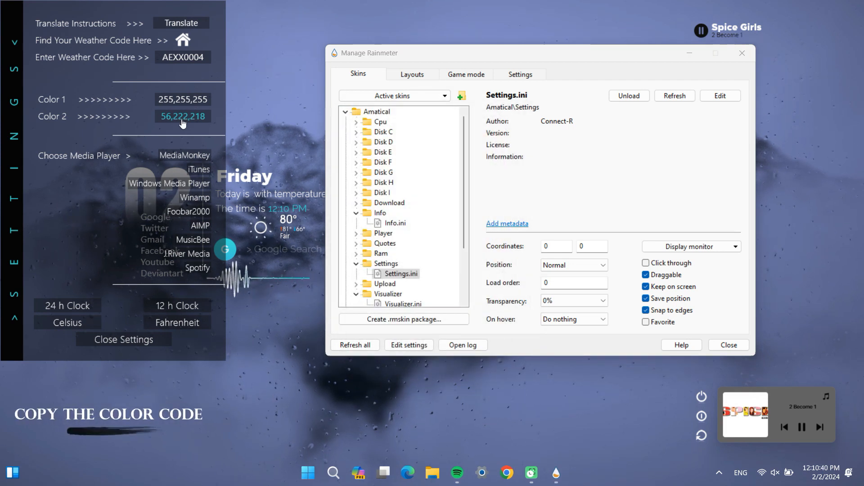
pyautogui.click(183, 117)
pyautogui.click(464, 145)
pyautogui.click(501, 327)
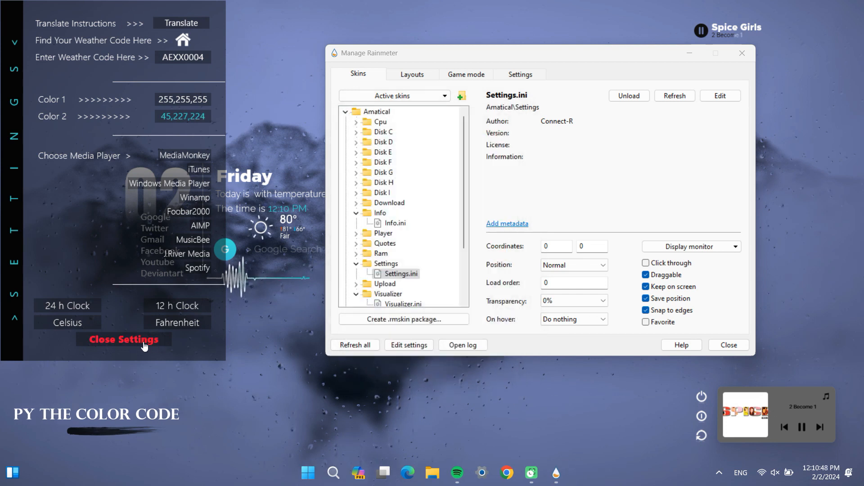
pyautogui.click(124, 339)
pyautogui.click(345, 112)
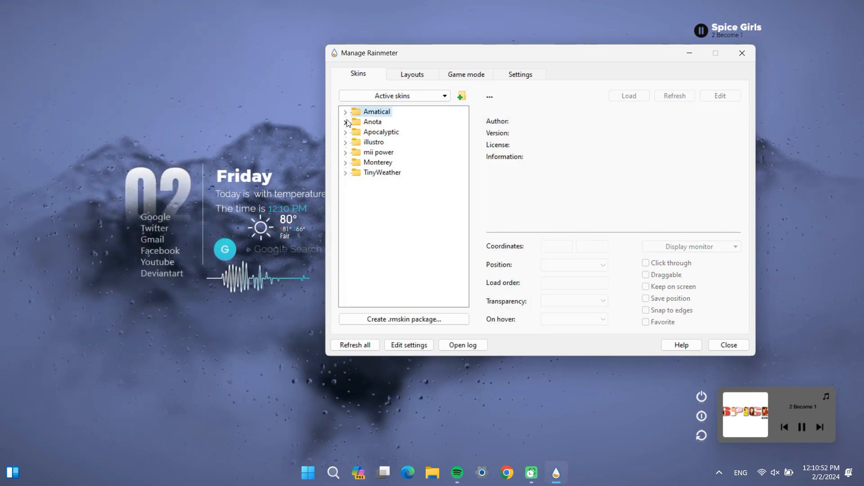
# Step: Load Anota's Settings.ini and set Color 1 to 252,252,252
pyautogui.click(345, 122)
pyautogui.click(356, 173)
pyautogui.doubleClick(408, 184)
pyautogui.click(200, 99)
pyautogui.click(493, 325)
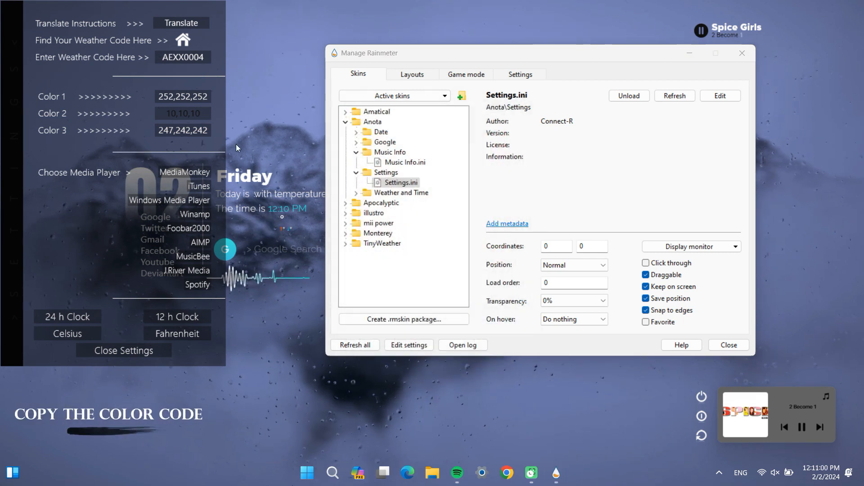
# Step: Set Anota's Color 2 to 15,15,15 and Color 3 to 247,242,242, and close its settings panel
pyautogui.click(183, 113)
pyautogui.click(358, 260)
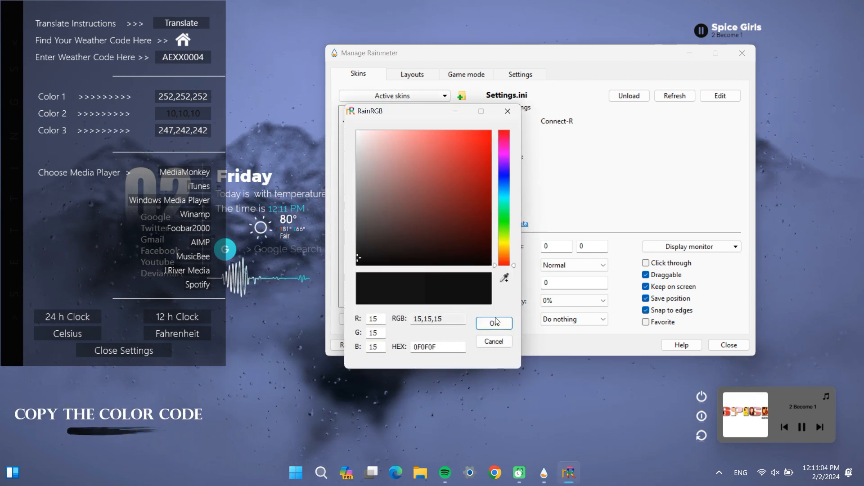
pyautogui.click(494, 323)
pyautogui.click(198, 131)
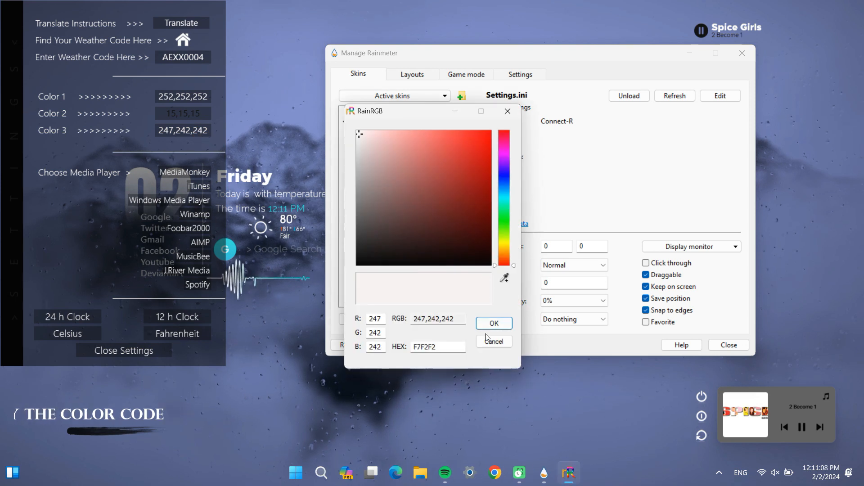
pyautogui.click(494, 323)
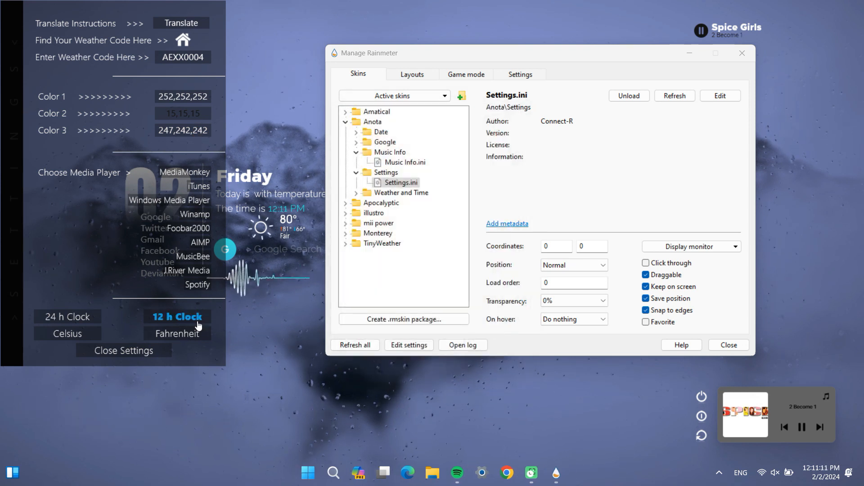
pyautogui.click(124, 350)
# Step: Load the black B.ini variant from the mii power folder's power subfolder and close the skin manager
pyautogui.click(346, 223)
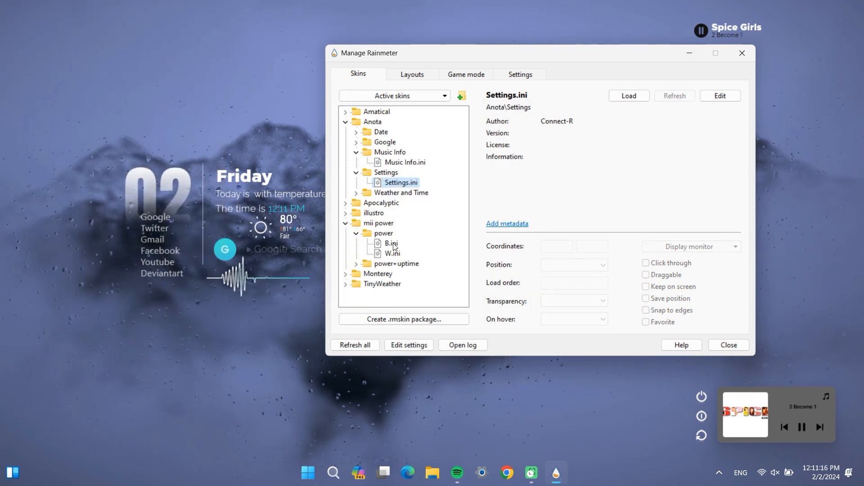
pyautogui.click(393, 245)
pyautogui.click(345, 224)
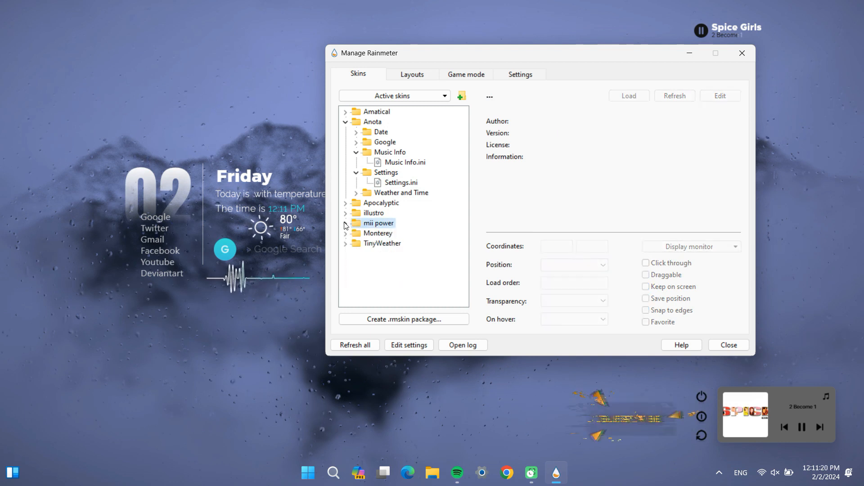
pyautogui.click(345, 121)
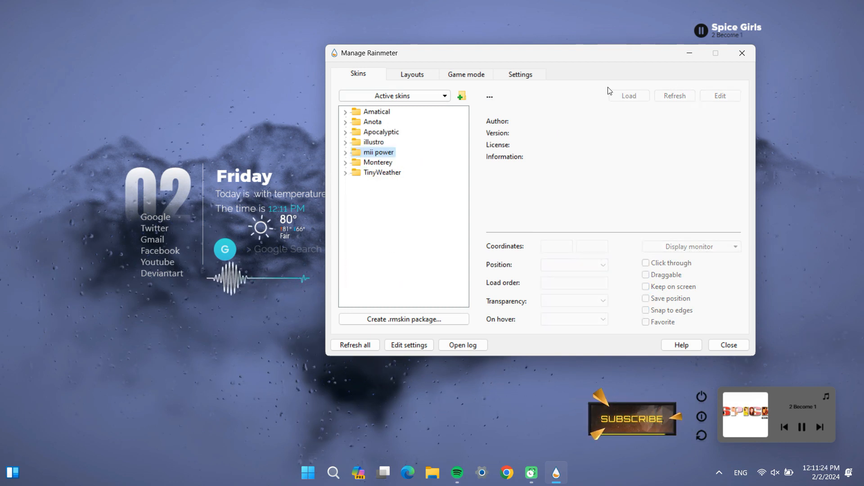
pyautogui.click(742, 53)
# Step: Open the code of Amatical's Visualizer skin, examine the CurveW, CurveH and AverageSize variables, and close the editor
pyautogui.rightClick(270, 278)
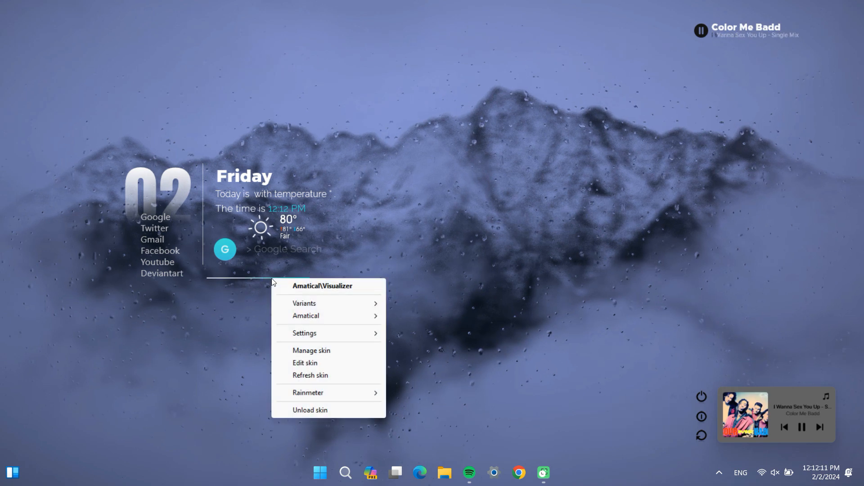
pyautogui.click(310, 363)
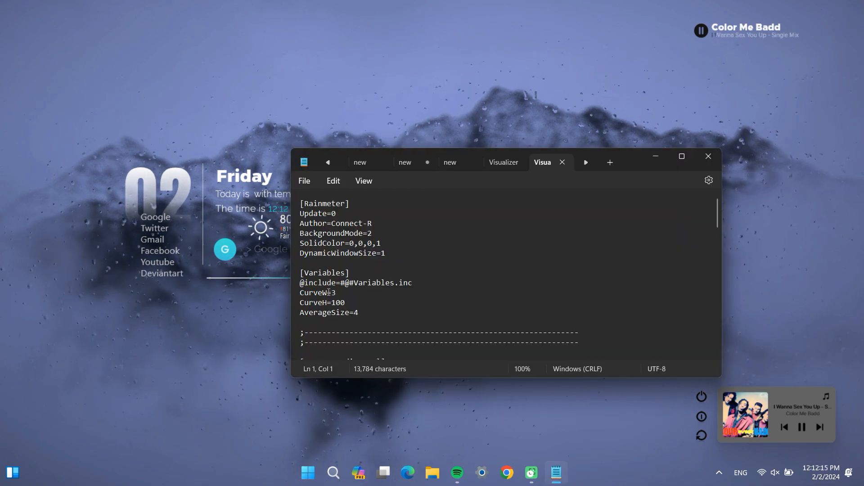
pyautogui.moveTo(301, 293); pyautogui.dragTo(361, 300)
pyautogui.click(357, 302)
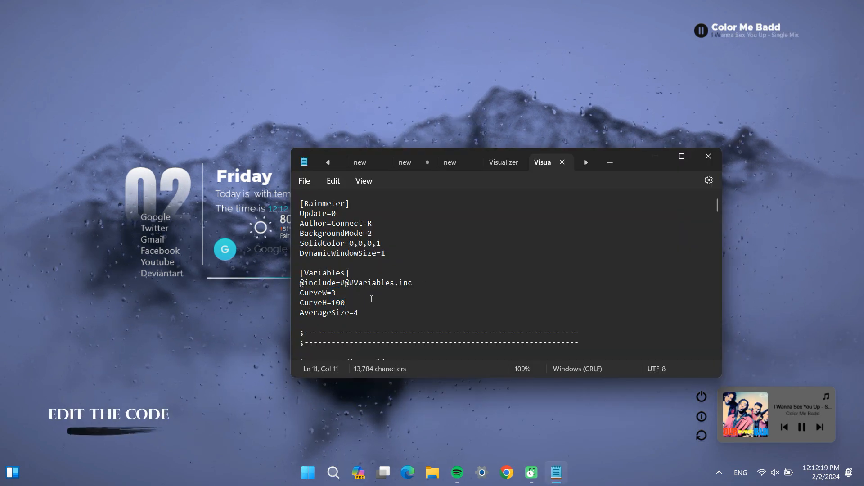
pyautogui.click(360, 312)
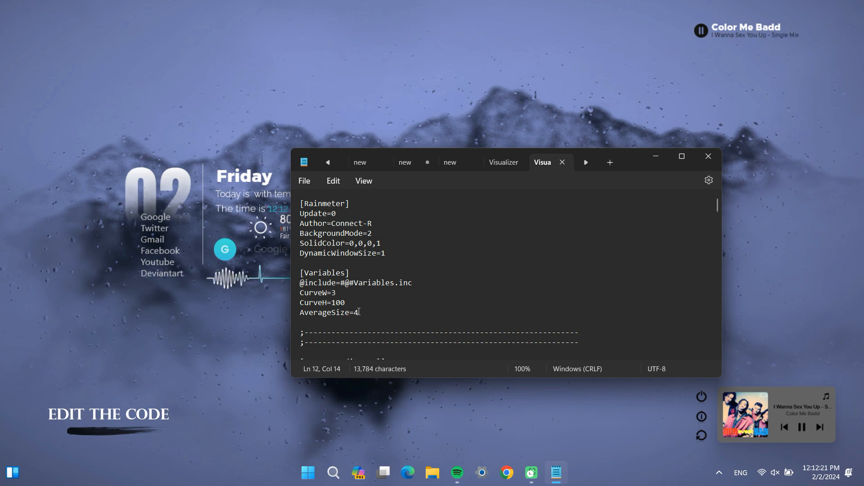
pyautogui.click(708, 156)
pyautogui.click(718, 473)
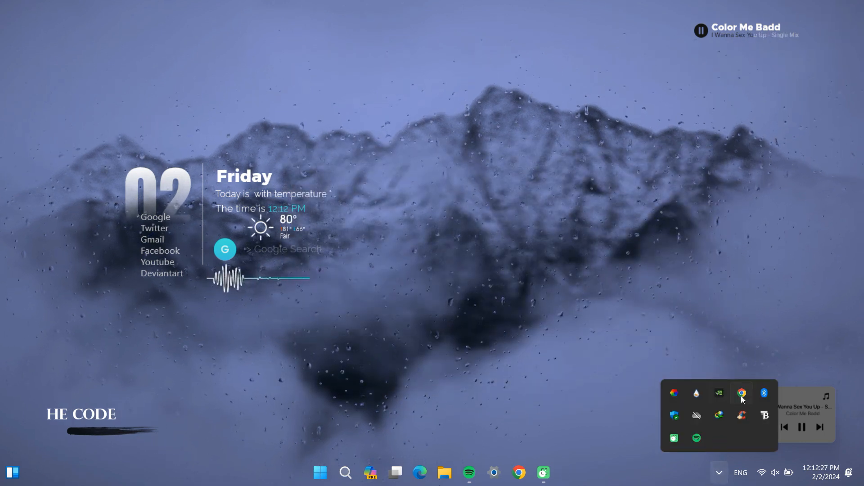
pyautogui.rightClick(676, 400)
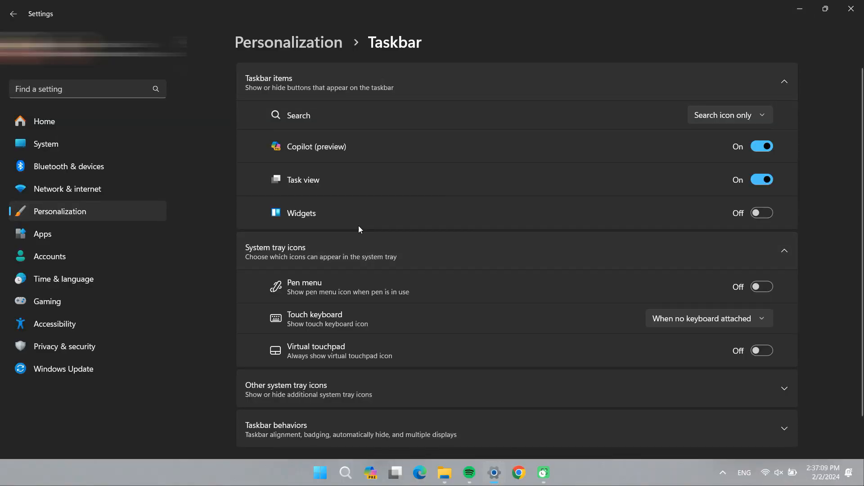
# Step: Turn on Widgets in the taskbar items and close Settings
pyautogui.click(769, 214)
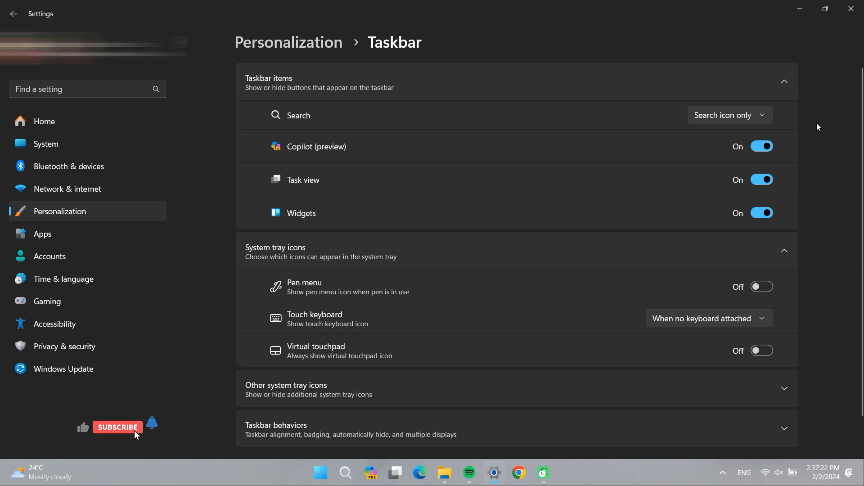
pyautogui.click(851, 10)
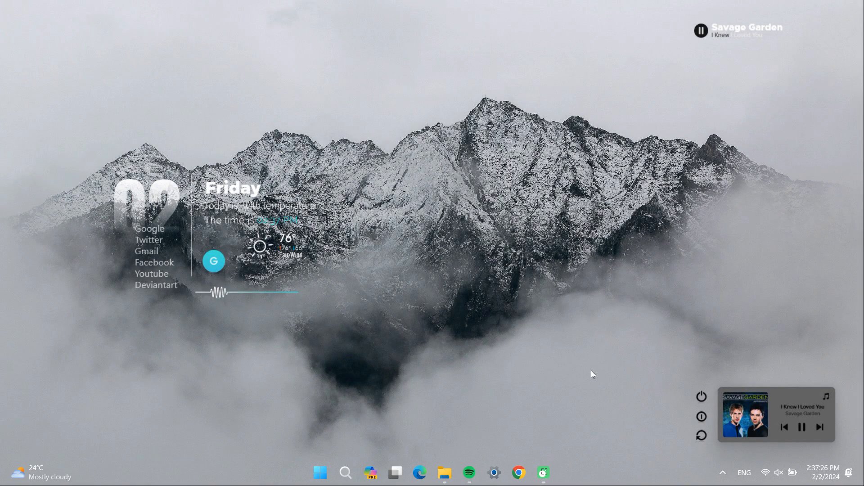
# Step: Switch the mii power skin's power variant to the white W.ini and close the skin manager
pyautogui.rightClick(701, 397)
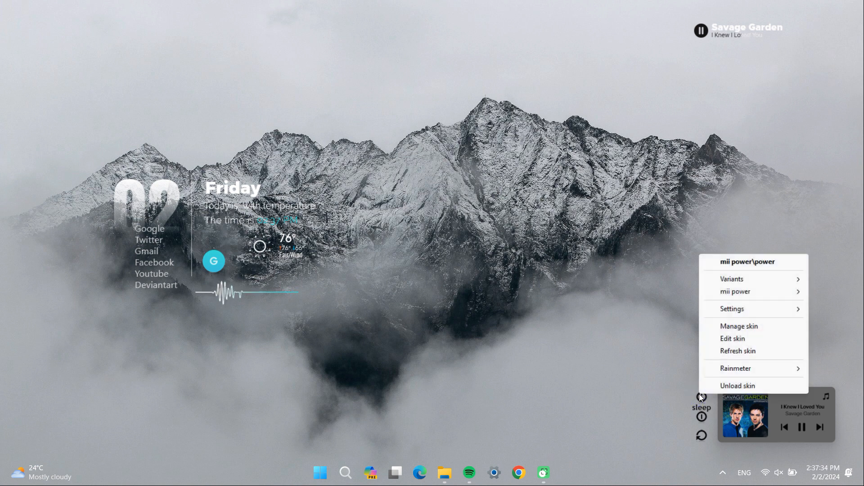
pyautogui.click(739, 327)
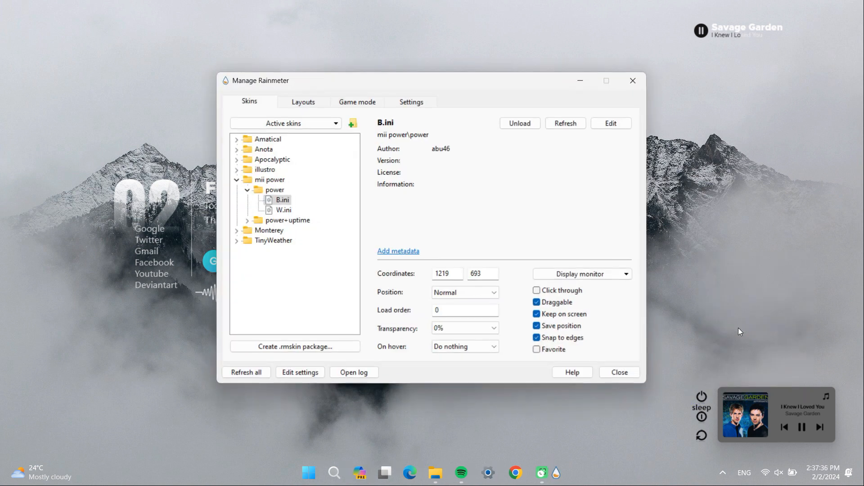
pyautogui.click(283, 210)
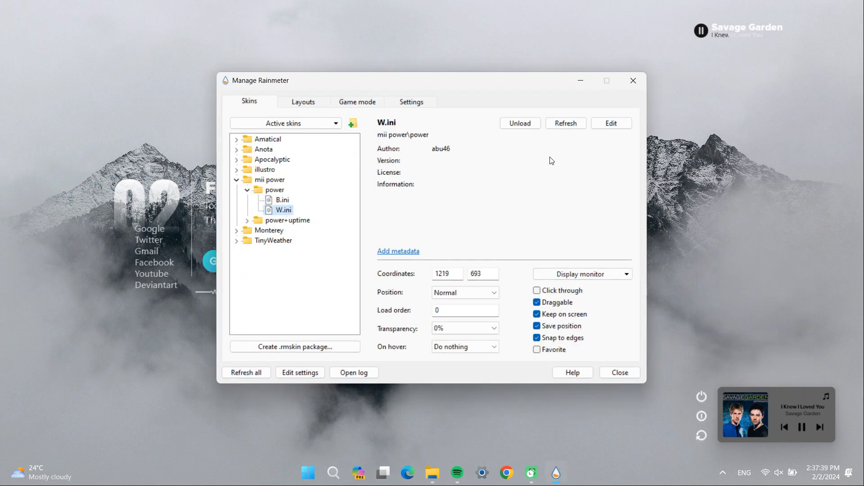
pyautogui.click(639, 80)
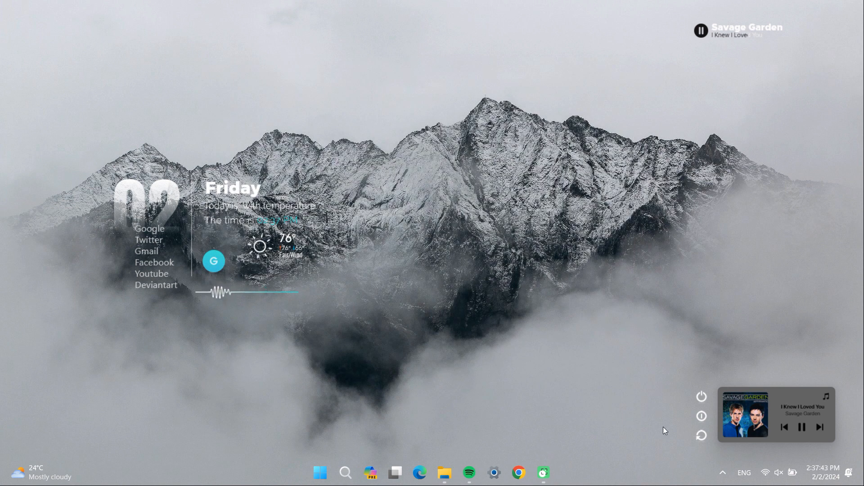
# Step: Skip to the next track in the desktop media player skin and launch Lively Wallpaper from search to bring back the rain wallpaper
pyautogui.click(819, 426)
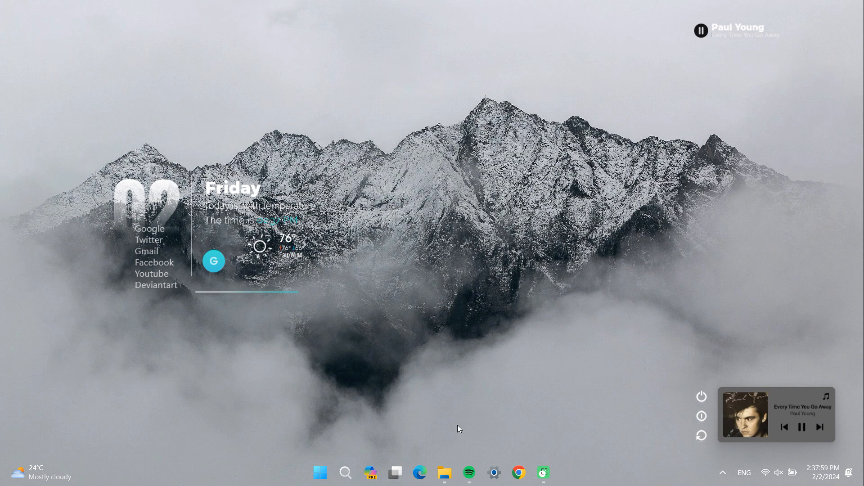
pyautogui.press('super+s')
pyautogui.click(443, 309)
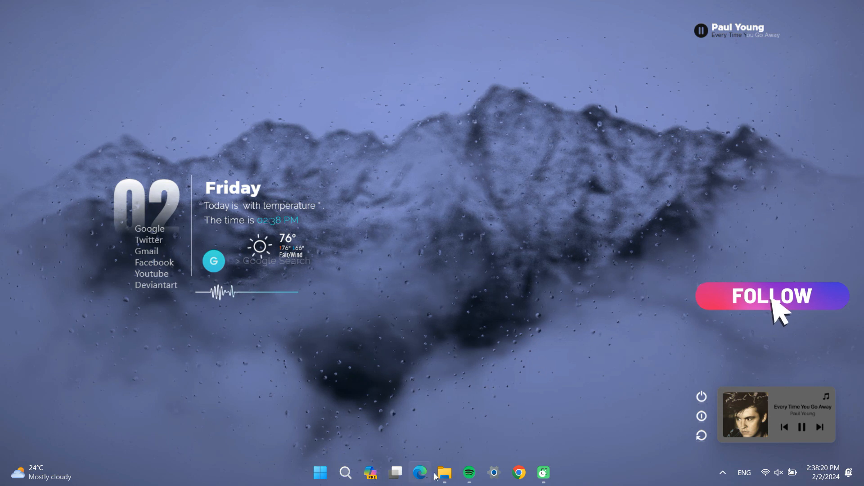
# Step: Nudge the now-playing track skin slightly up and to the right, and refresh the desktop
pyautogui.moveTo(449, 476)
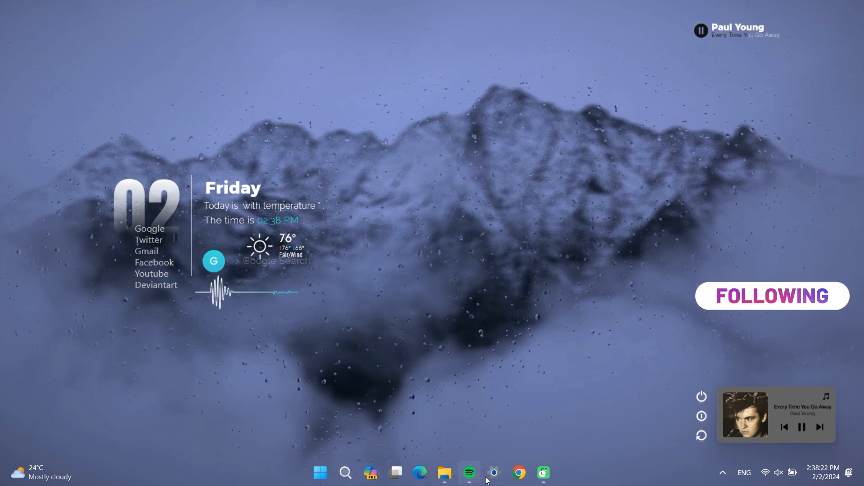
pyautogui.moveTo(548, 478)
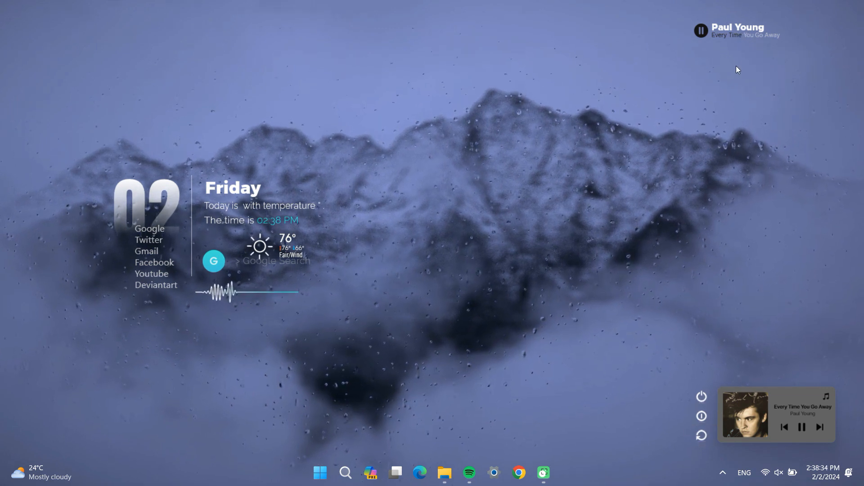
pyautogui.click(730, 30)
pyautogui.moveTo(731, 31); pyautogui.dragTo(737, 28)
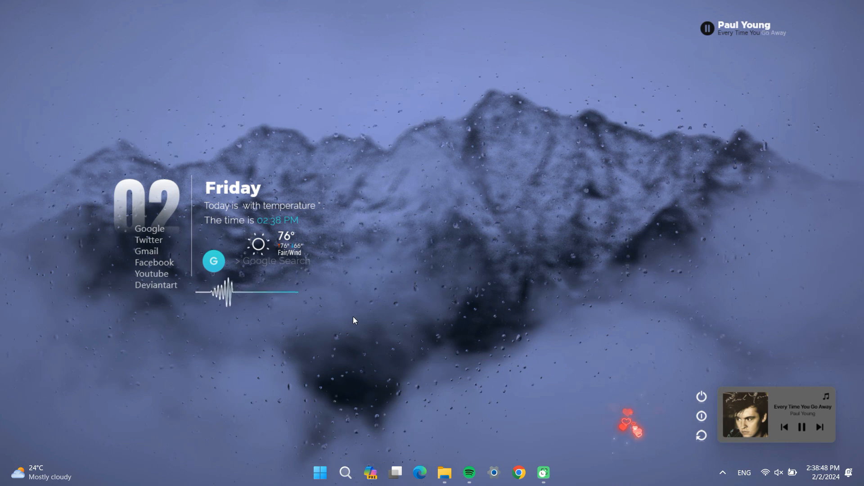
pyautogui.rightClick(471, 241)
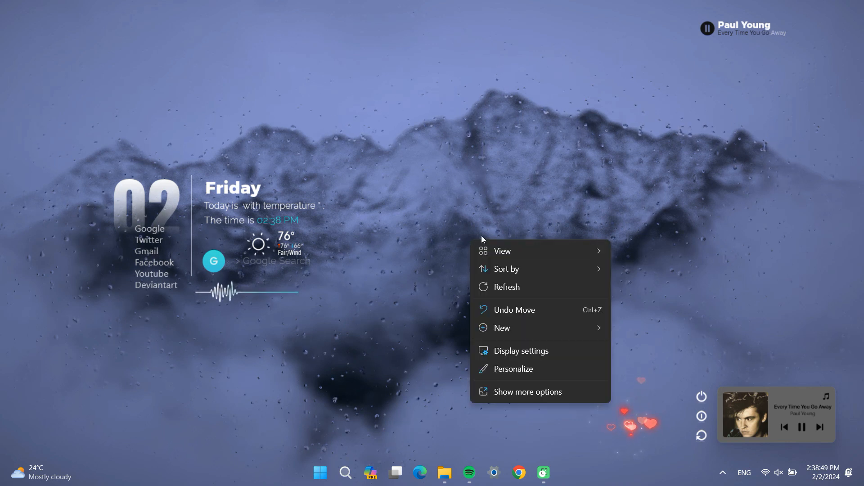
pyautogui.click(531, 288)
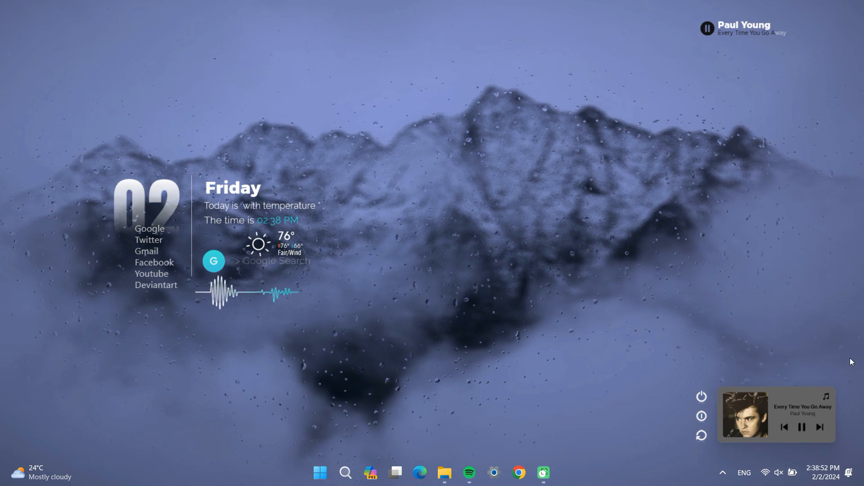